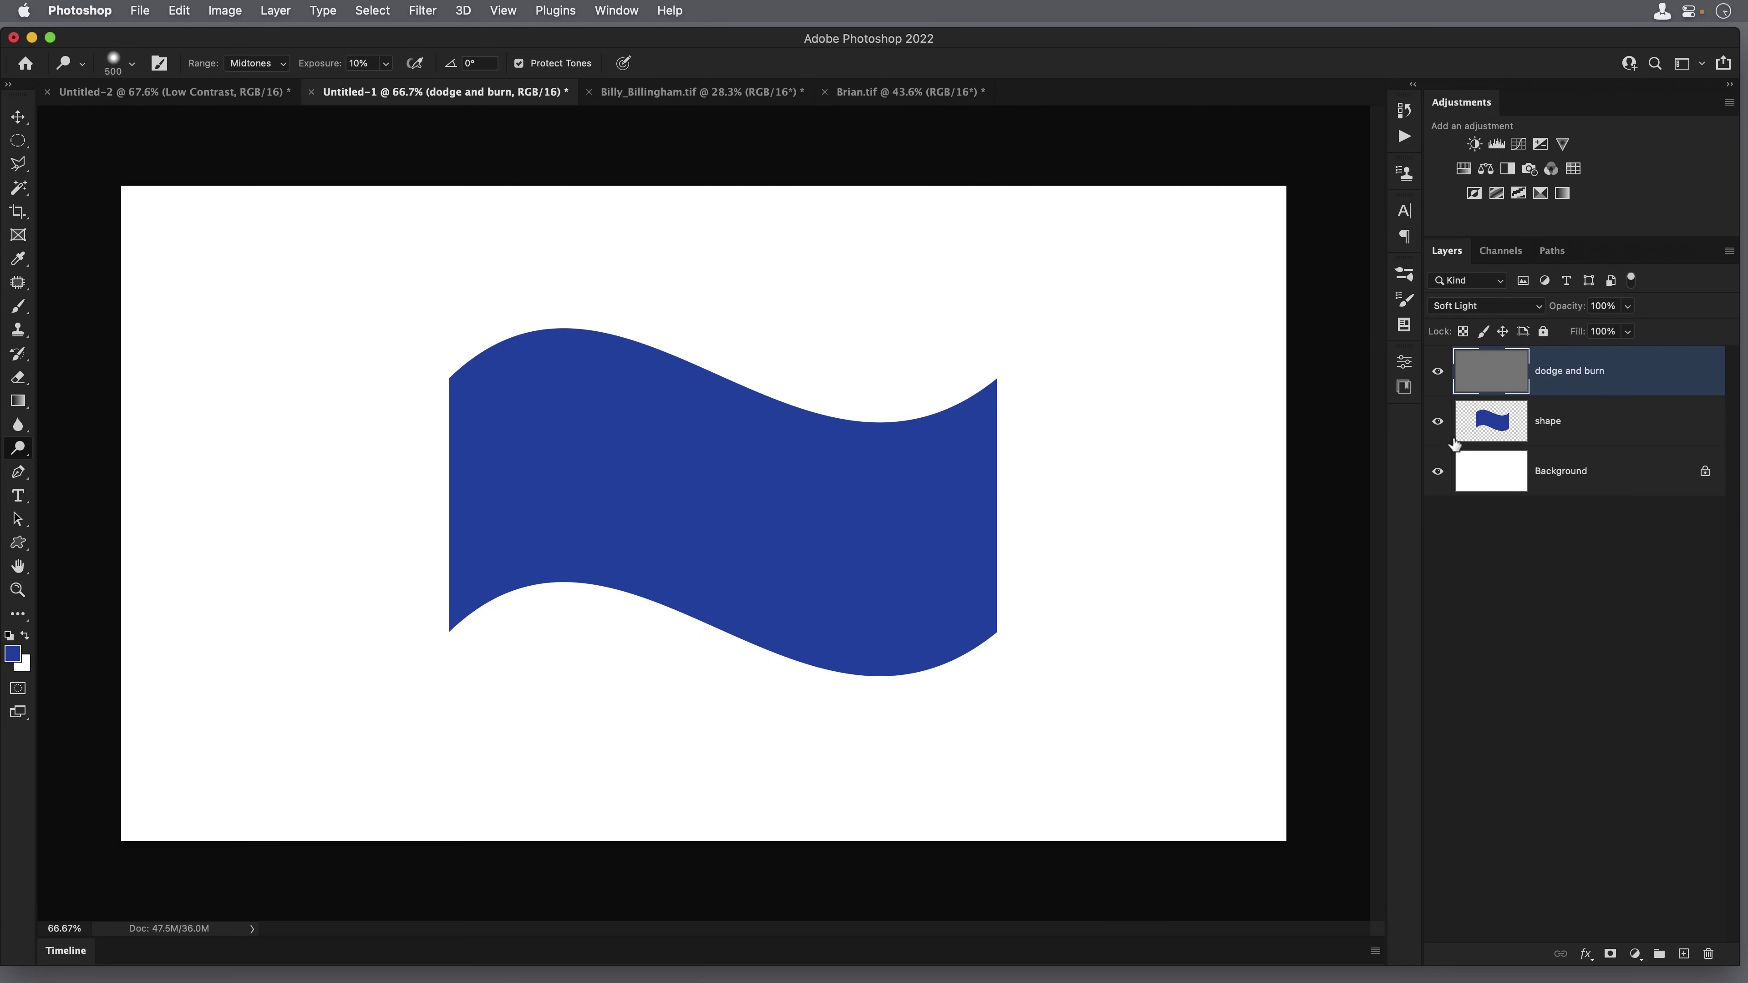
Paint light and dark dodge-and-burn bands across the blue wave
click(1437, 422)
click(1438, 421)
mouse_move(870, 505)
mouse_down()
mouse_move(862, 676)
mouse_move(831, 706)
mouse_move(822, 625)
mouse_up()
mouse_move(859, 453)
mouse_down()
mouse_move(891, 400)
mouse_move(918, 555)
mouse_up()
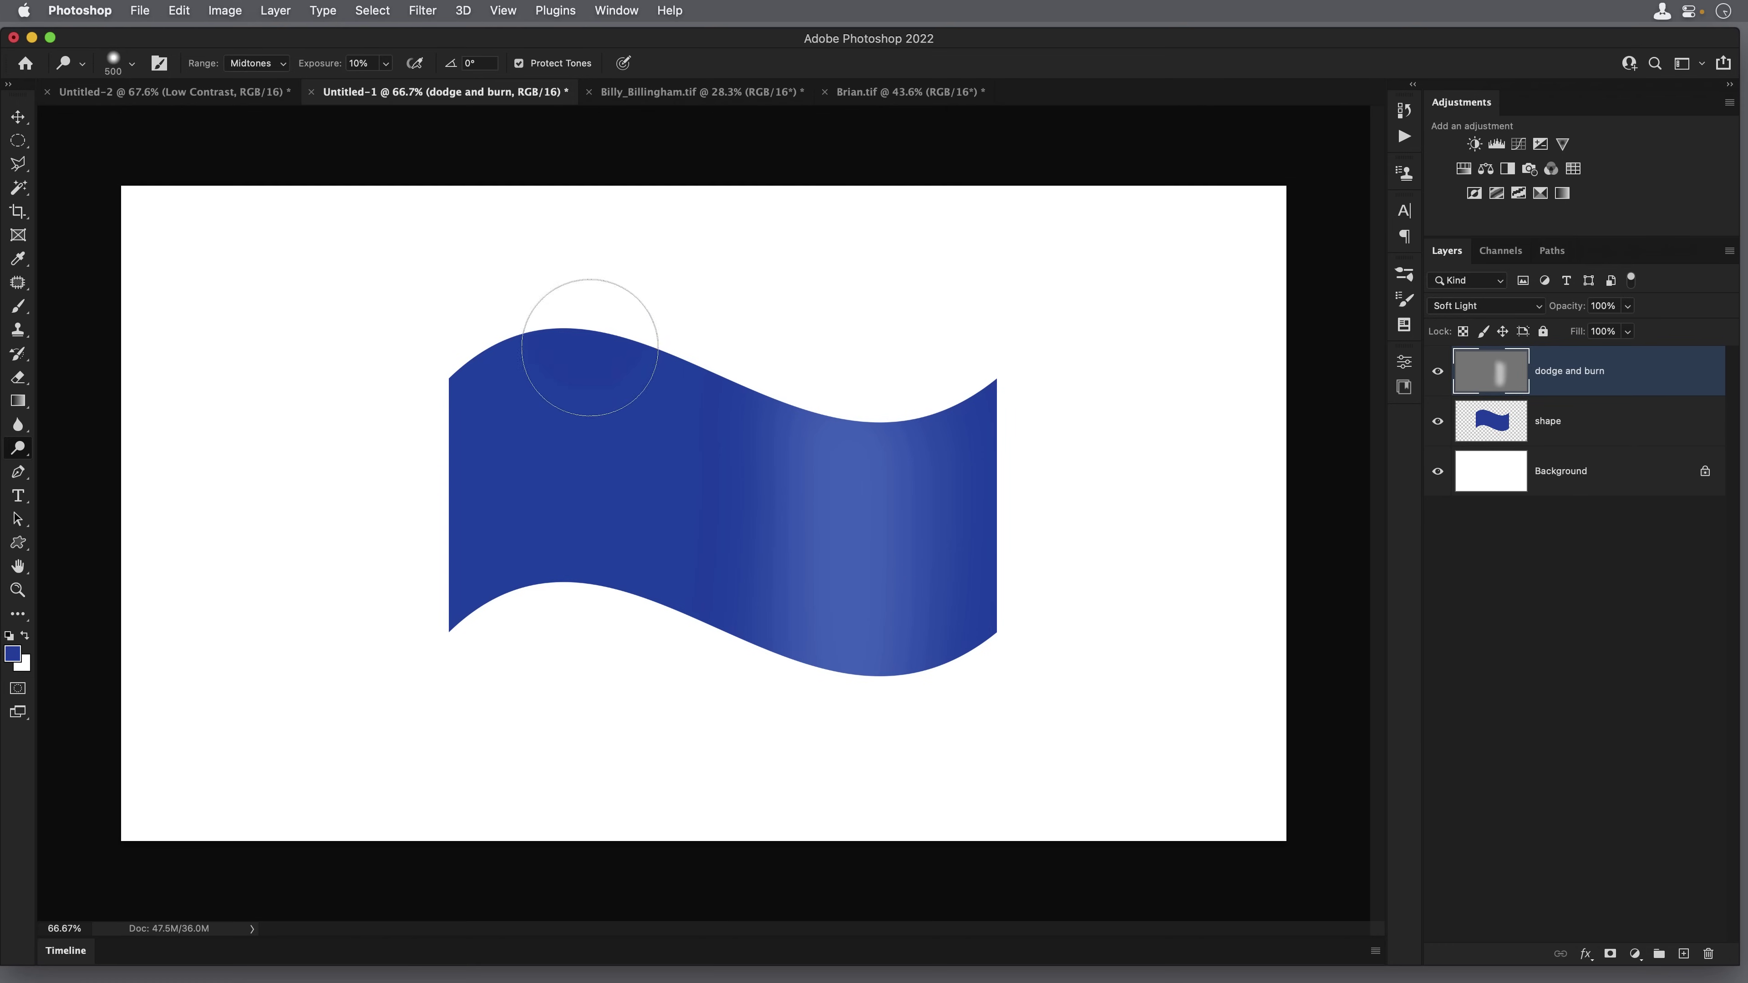
drag(585, 344, 586, 357)
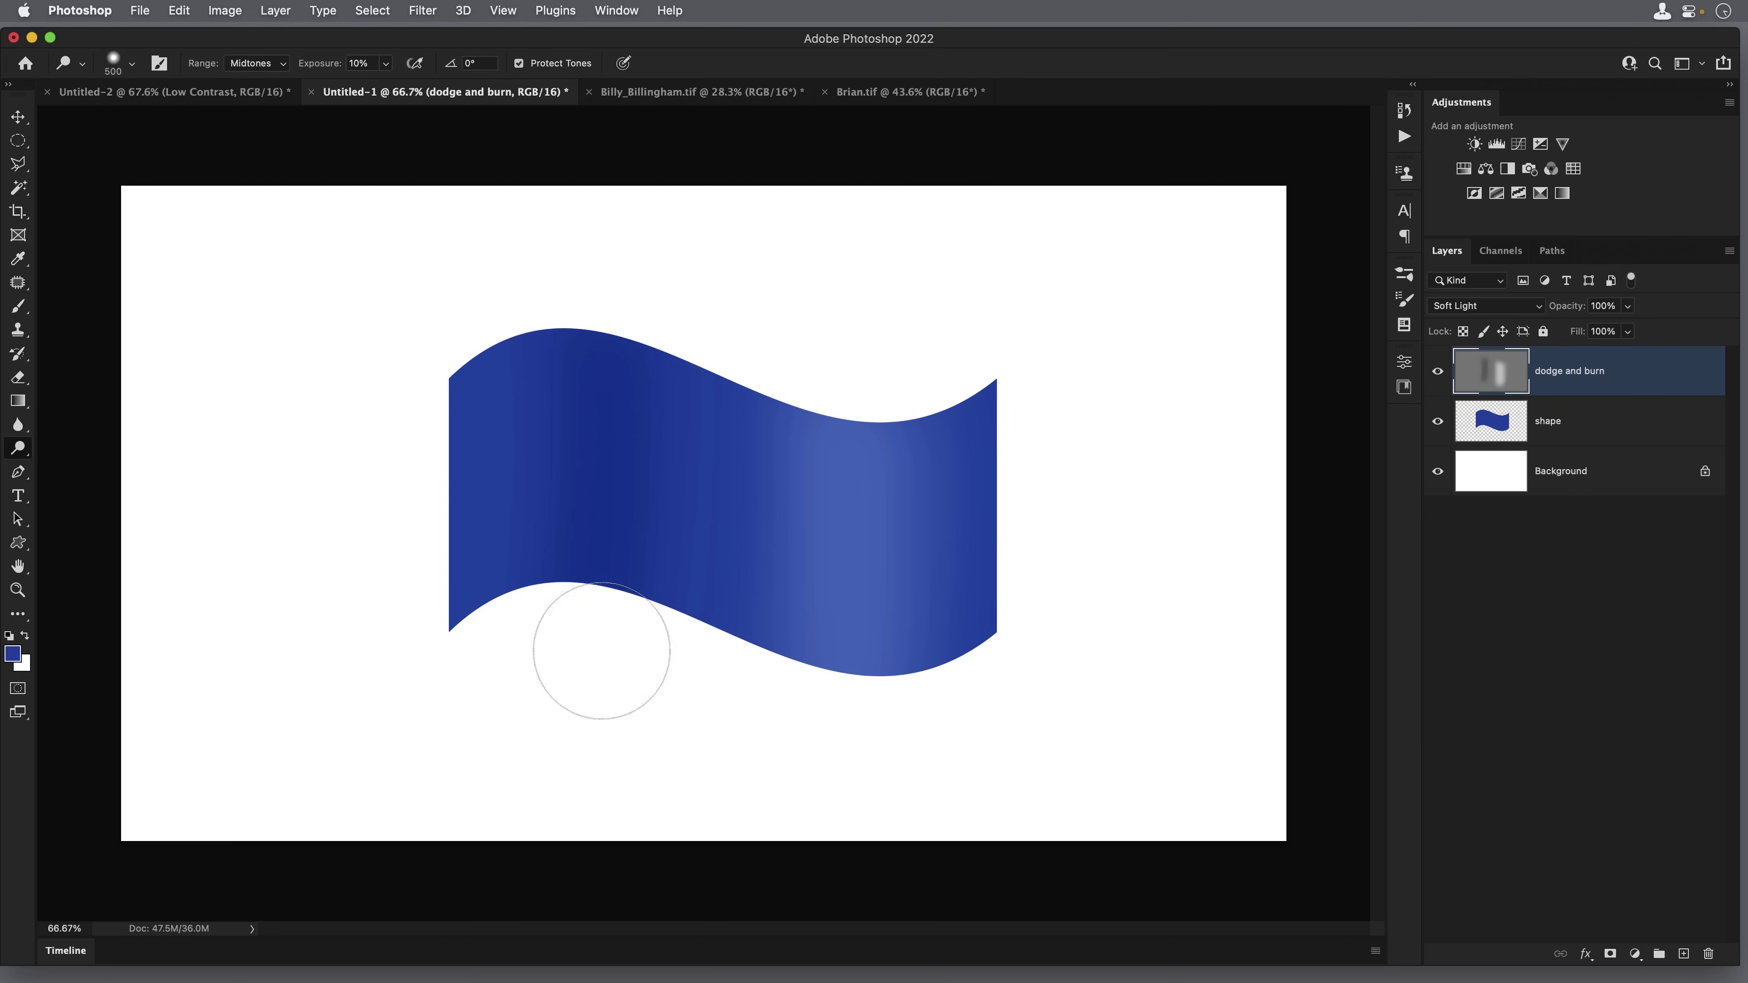
mouse_move(548, 351)
mouse_down()
mouse_move(546, 625)
mouse_move(605, 469)
mouse_move(655, 520)
mouse_up()
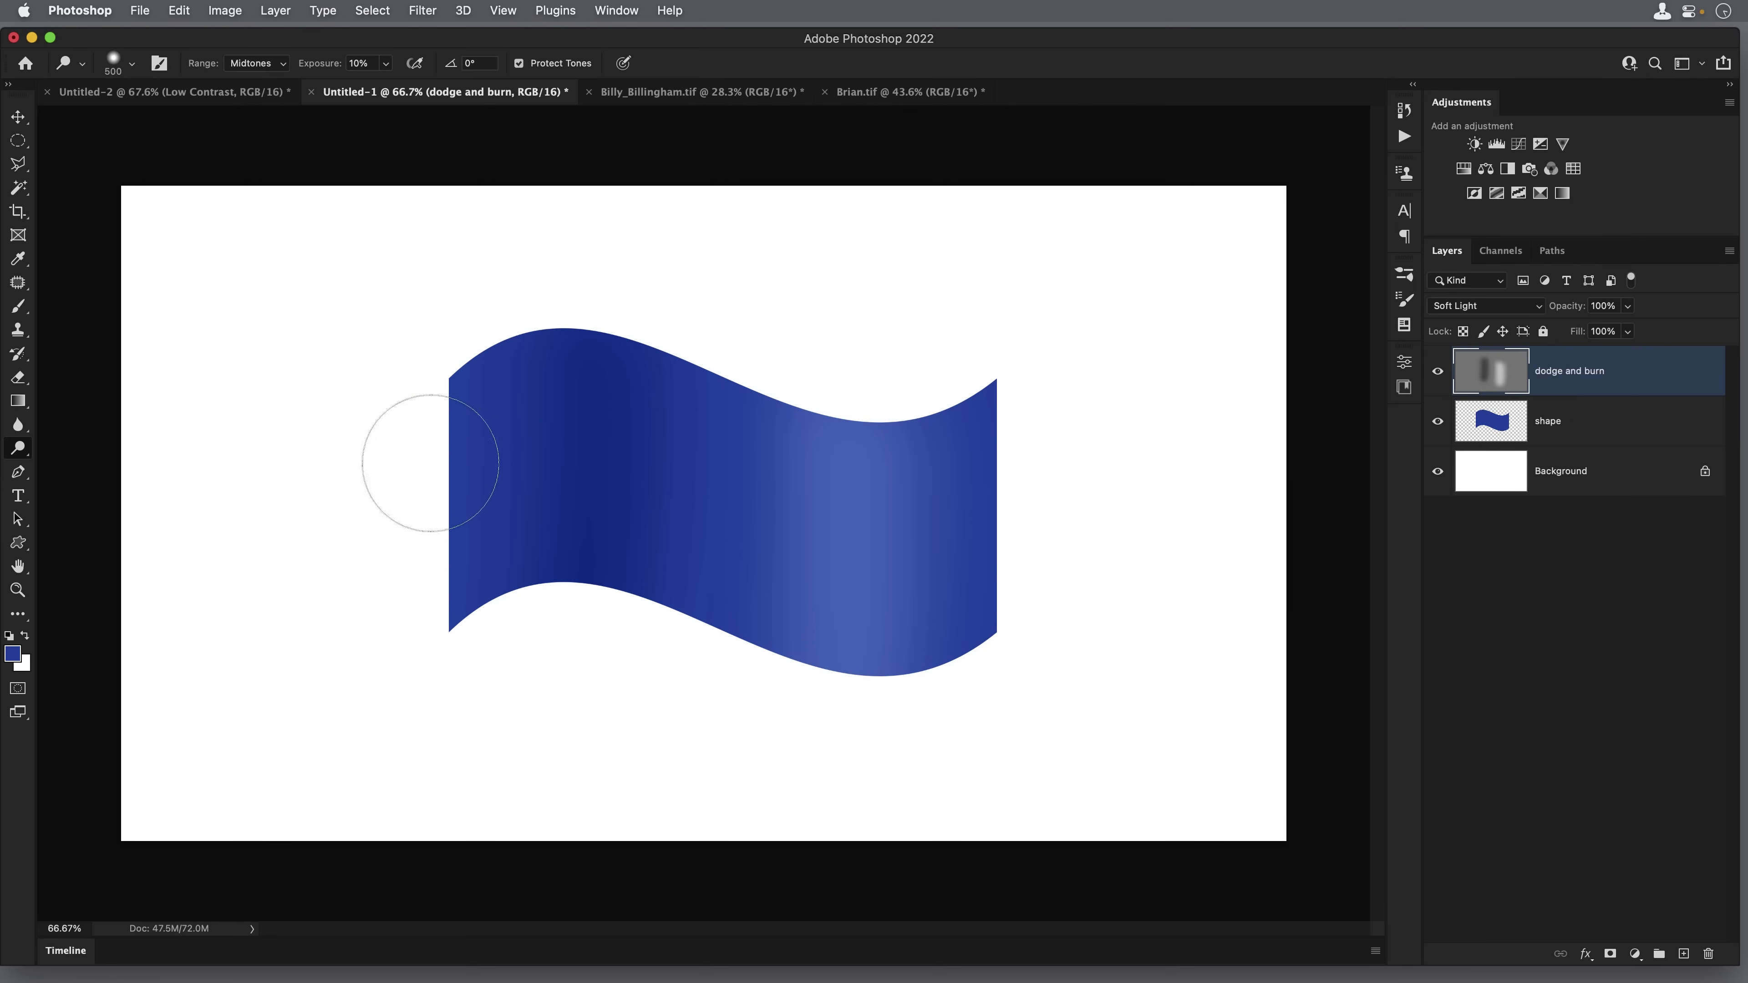
Toggle the dodge and burn layer to compare the shading, then switch to the seated-man portrait
click(1437, 371)
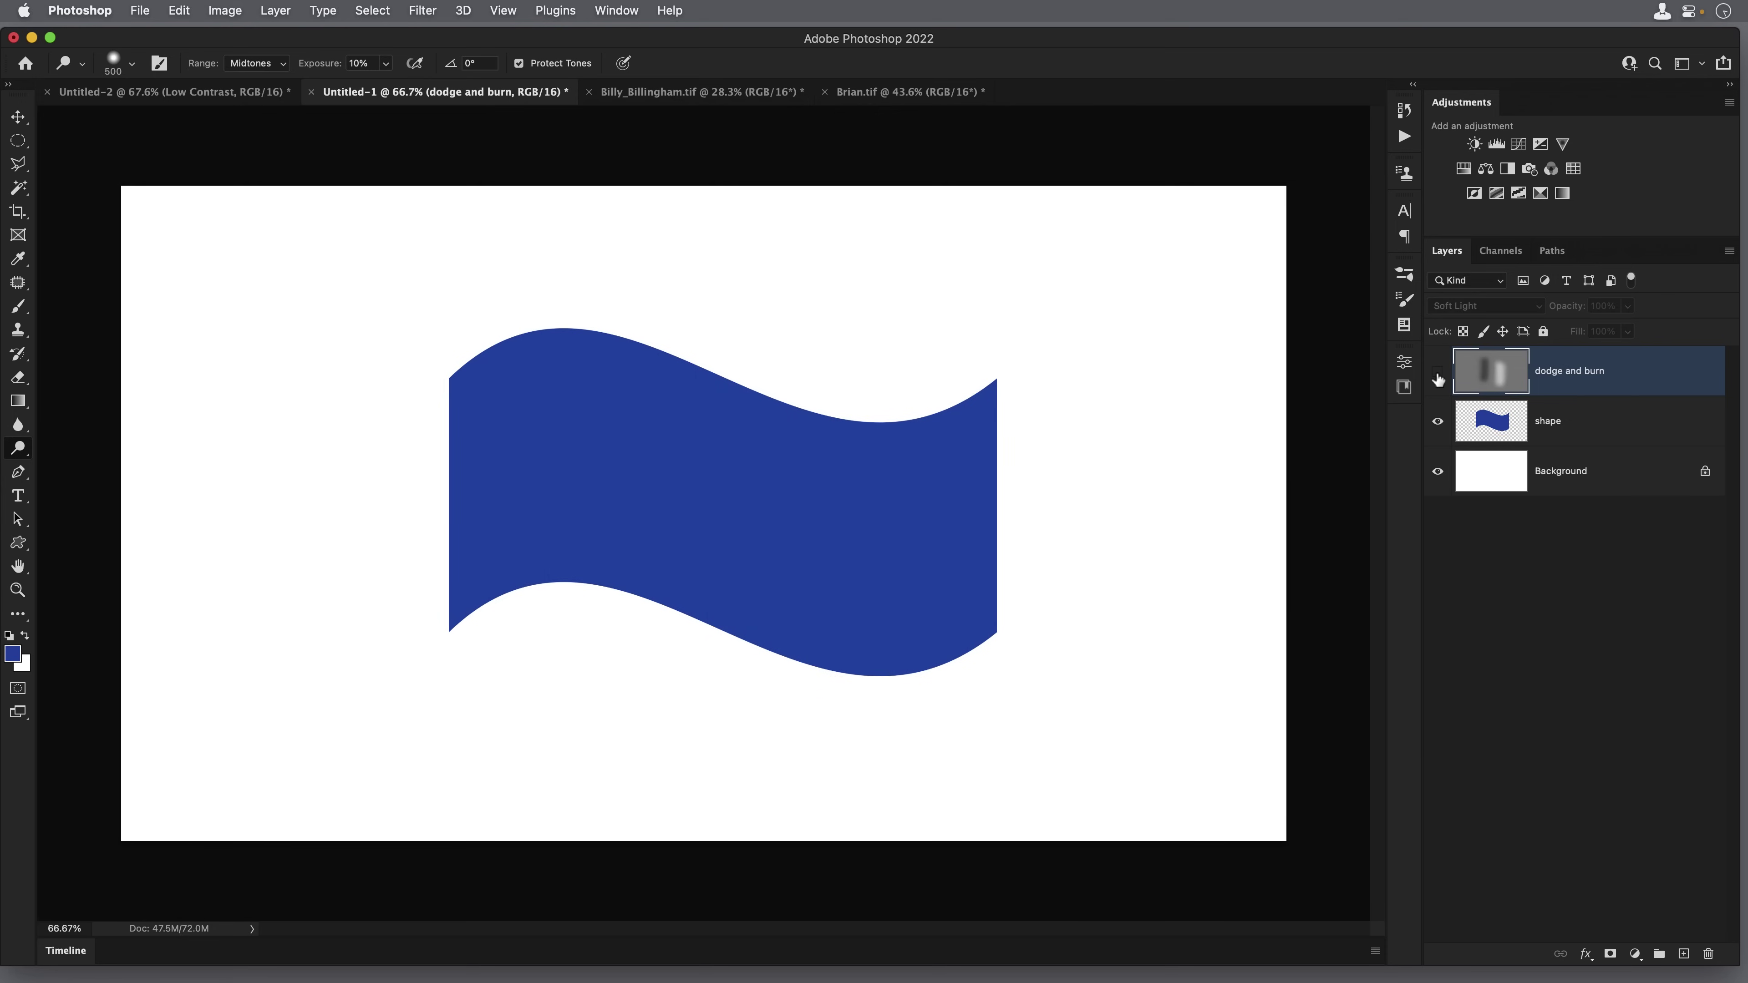
click(1437, 372)
click(1438, 372)
click(1437, 372)
key(ctrl+Tab)
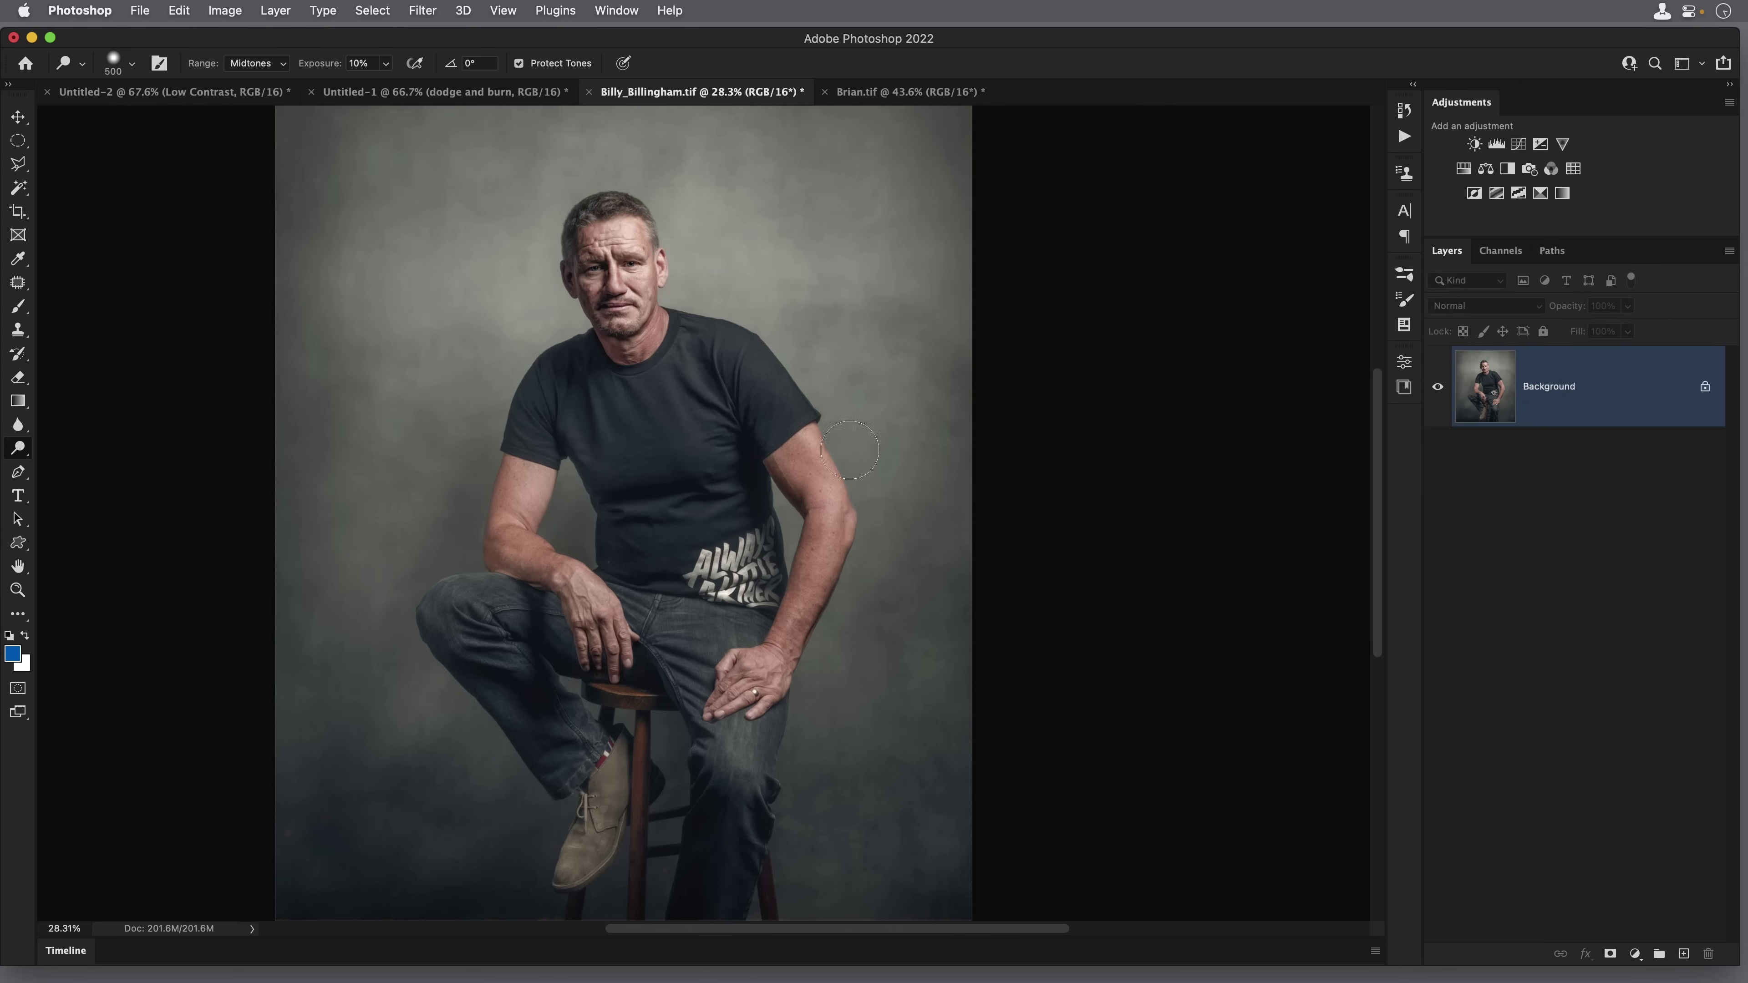
Add a new layer above the seated man's photo, filled with 50% gray
drag(667, 402, 722, 449)
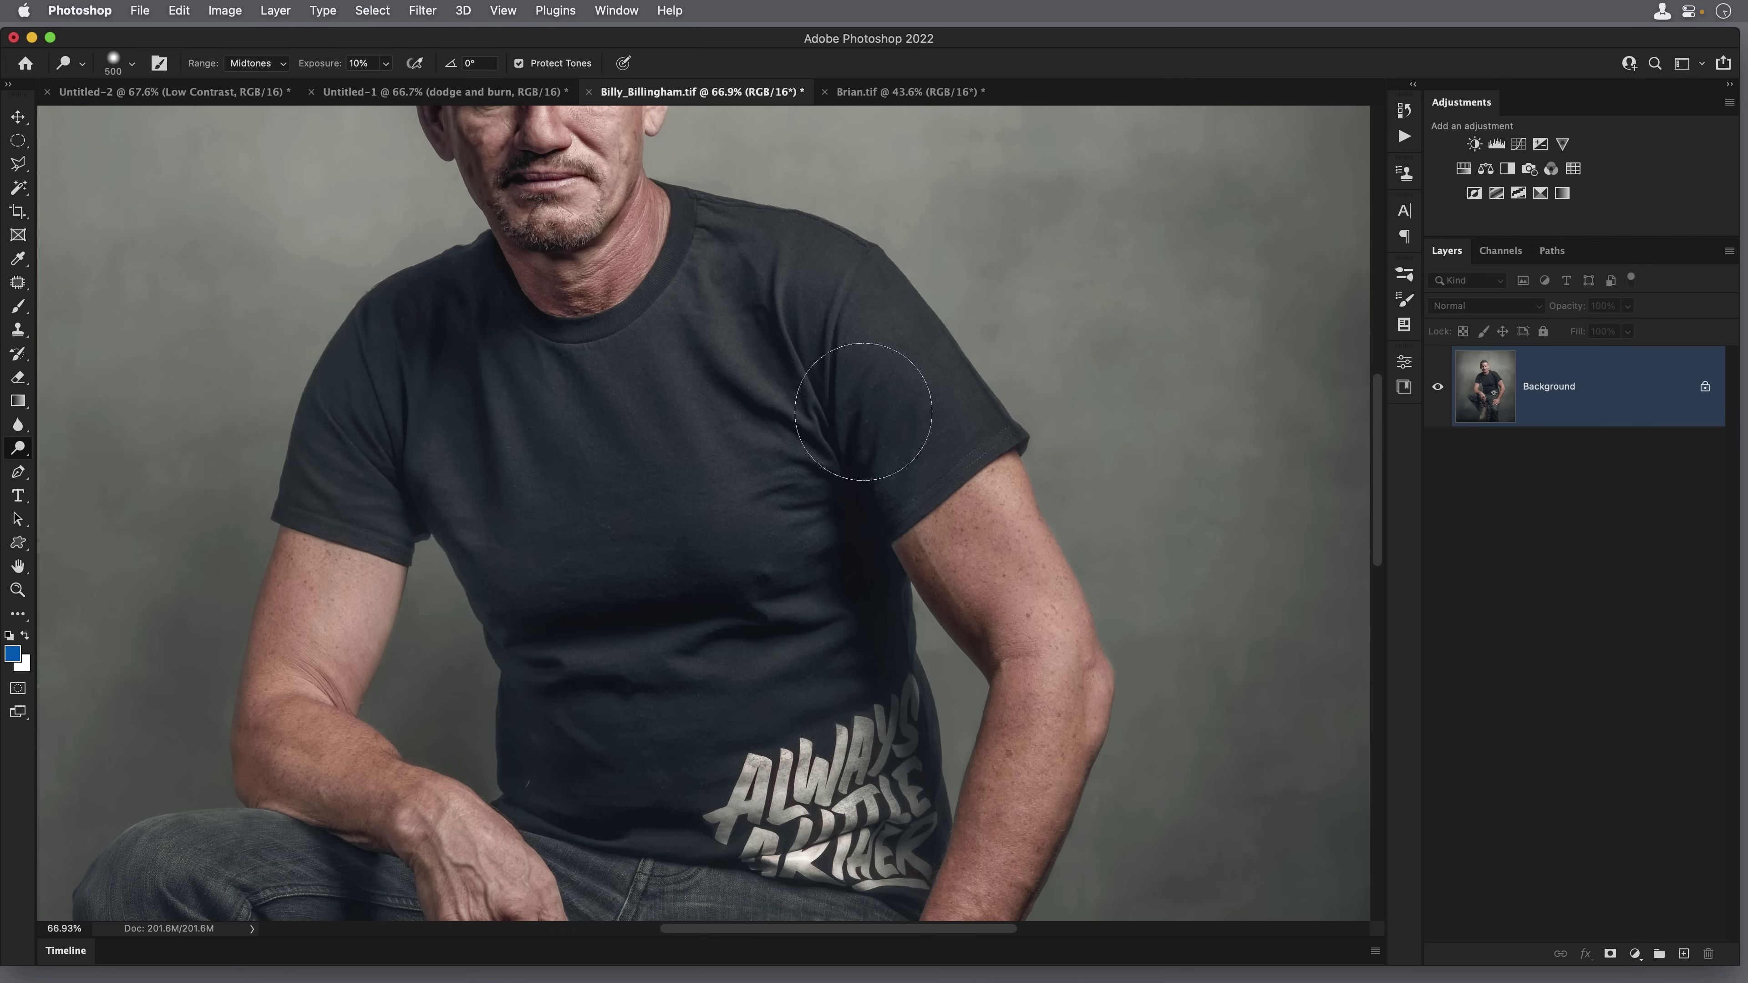
click(1683, 955)
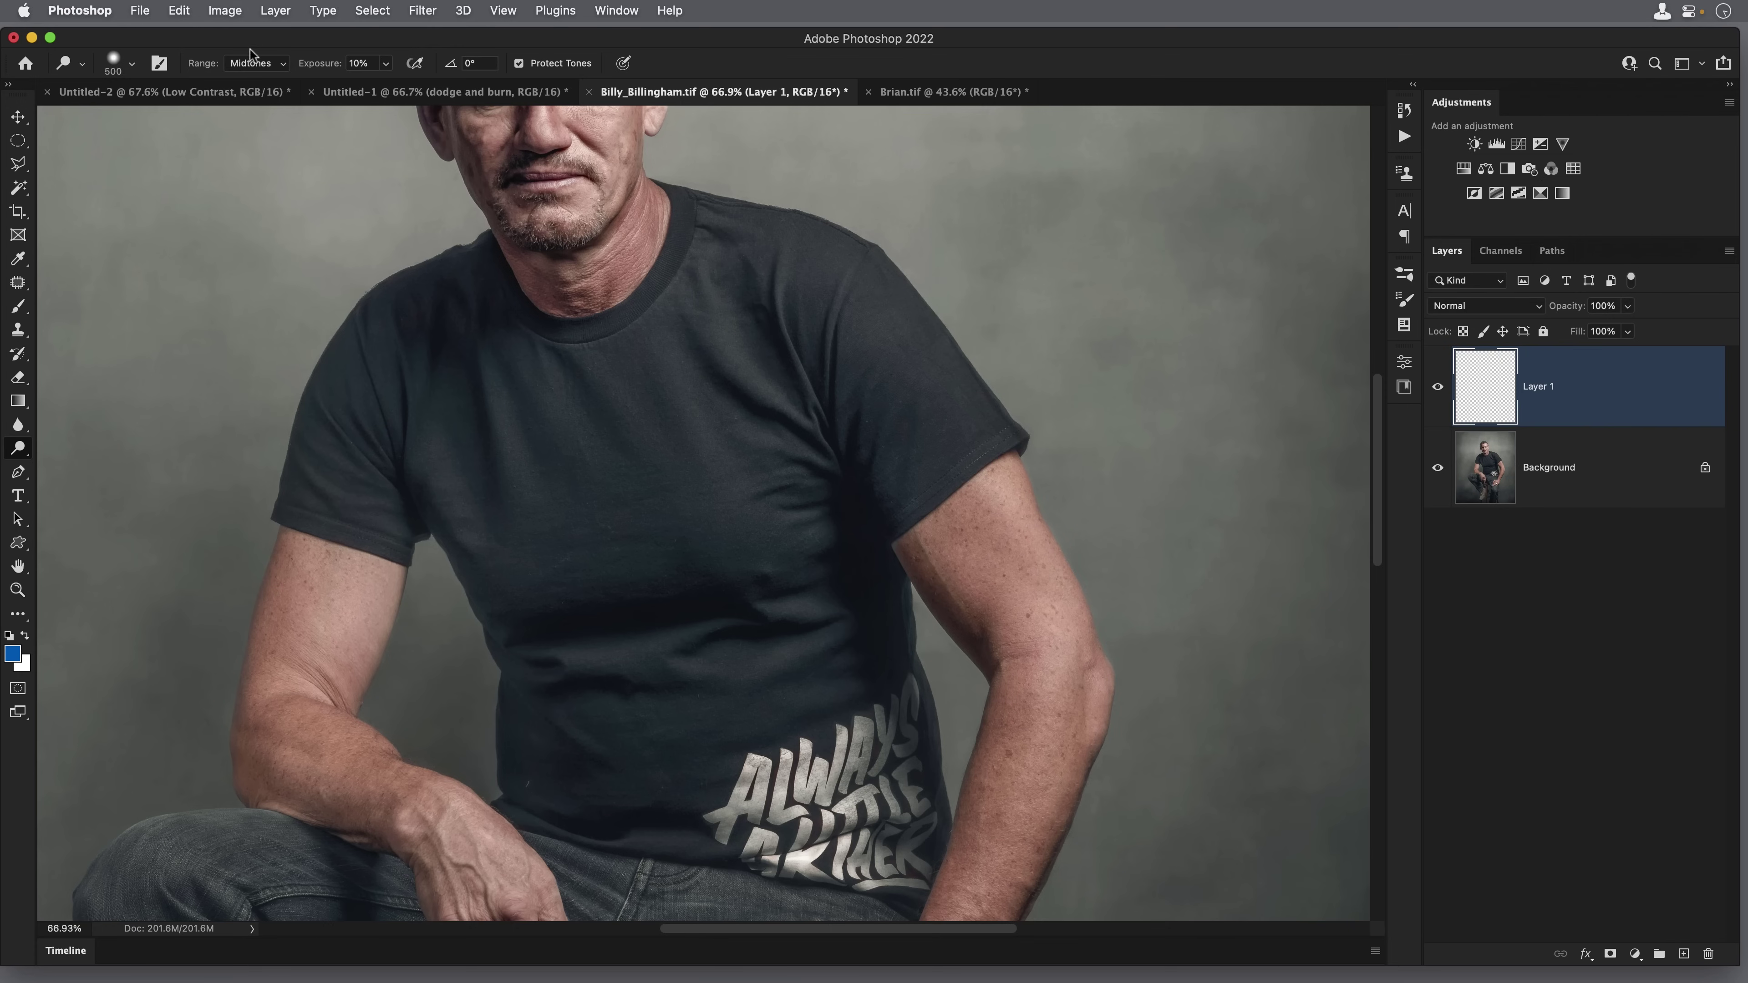
click(185, 15)
click(193, 286)
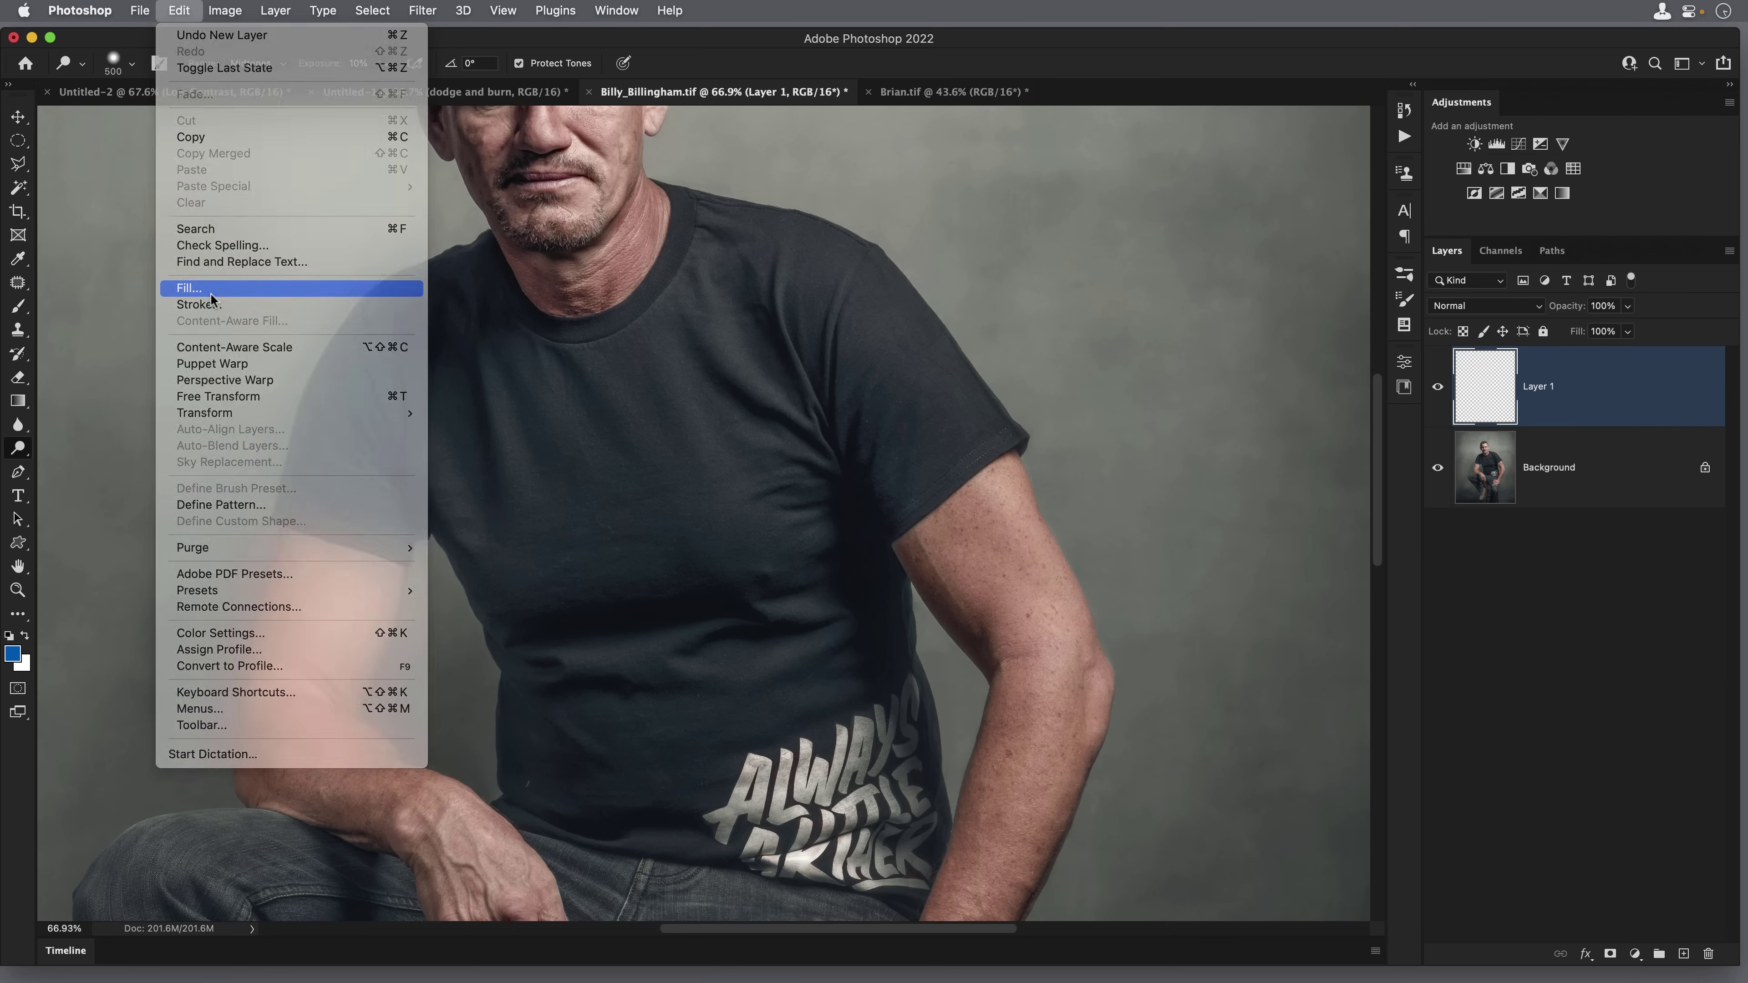
click(432, 259)
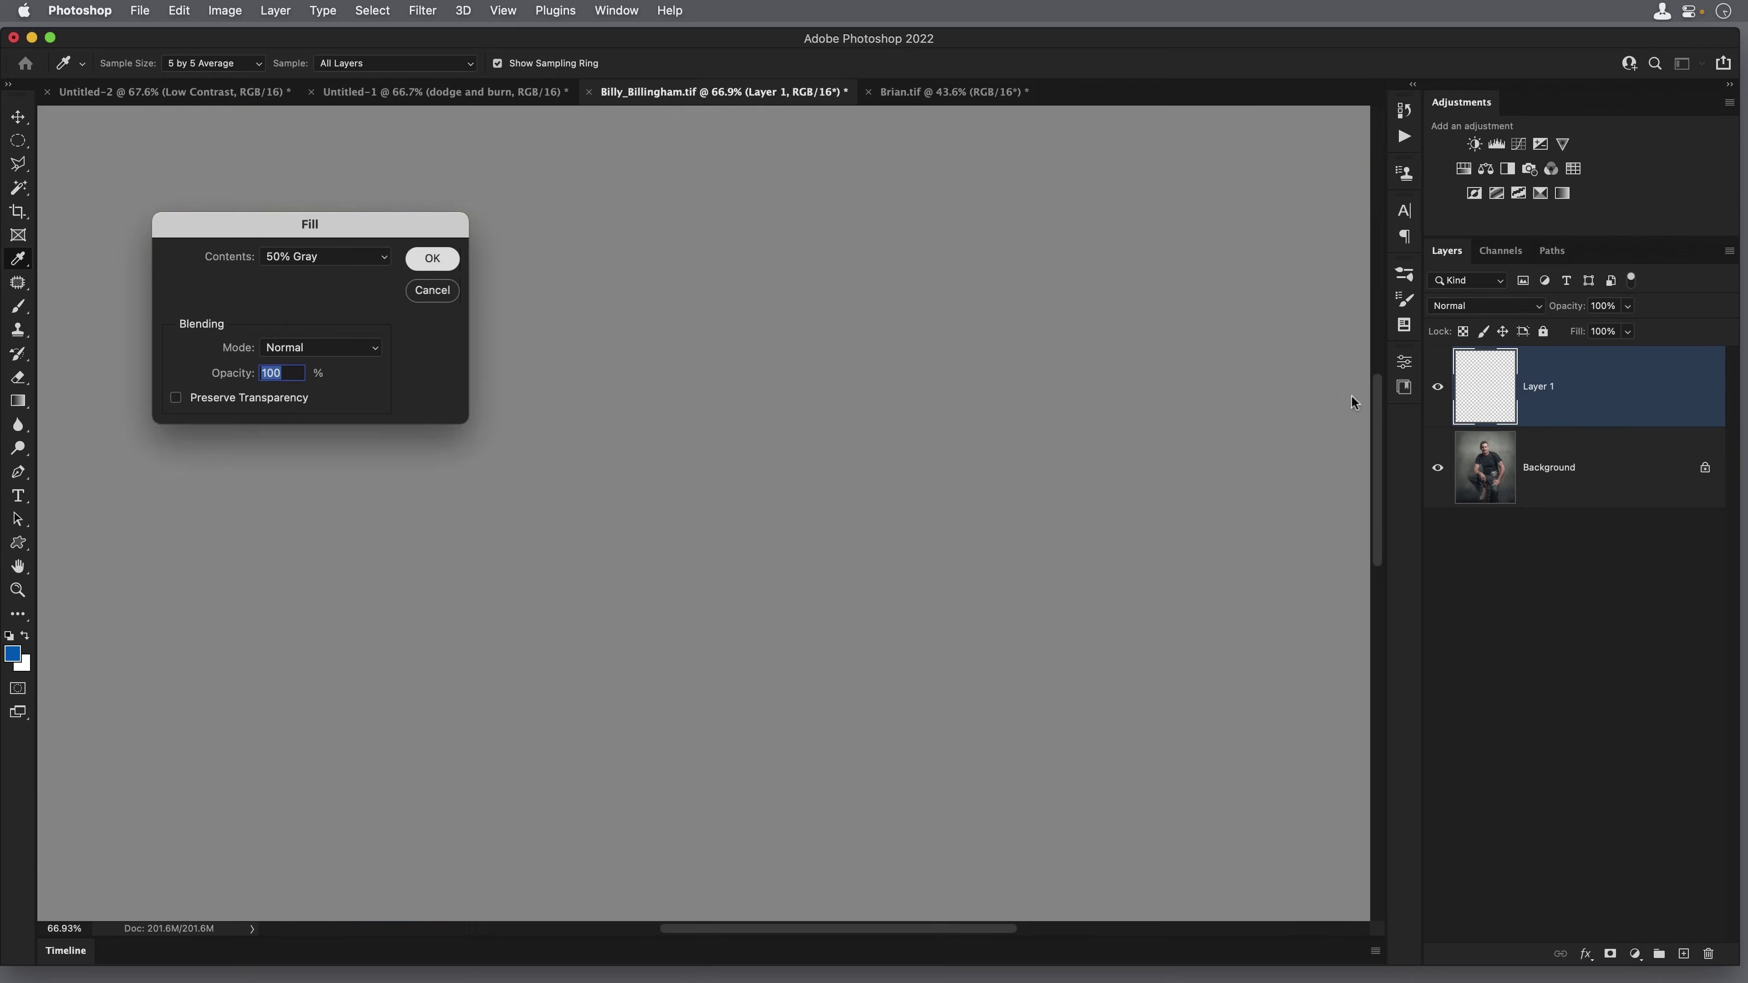
Set the gray layer's blend mode to Soft Light and toggle it to compare
click(1463, 308)
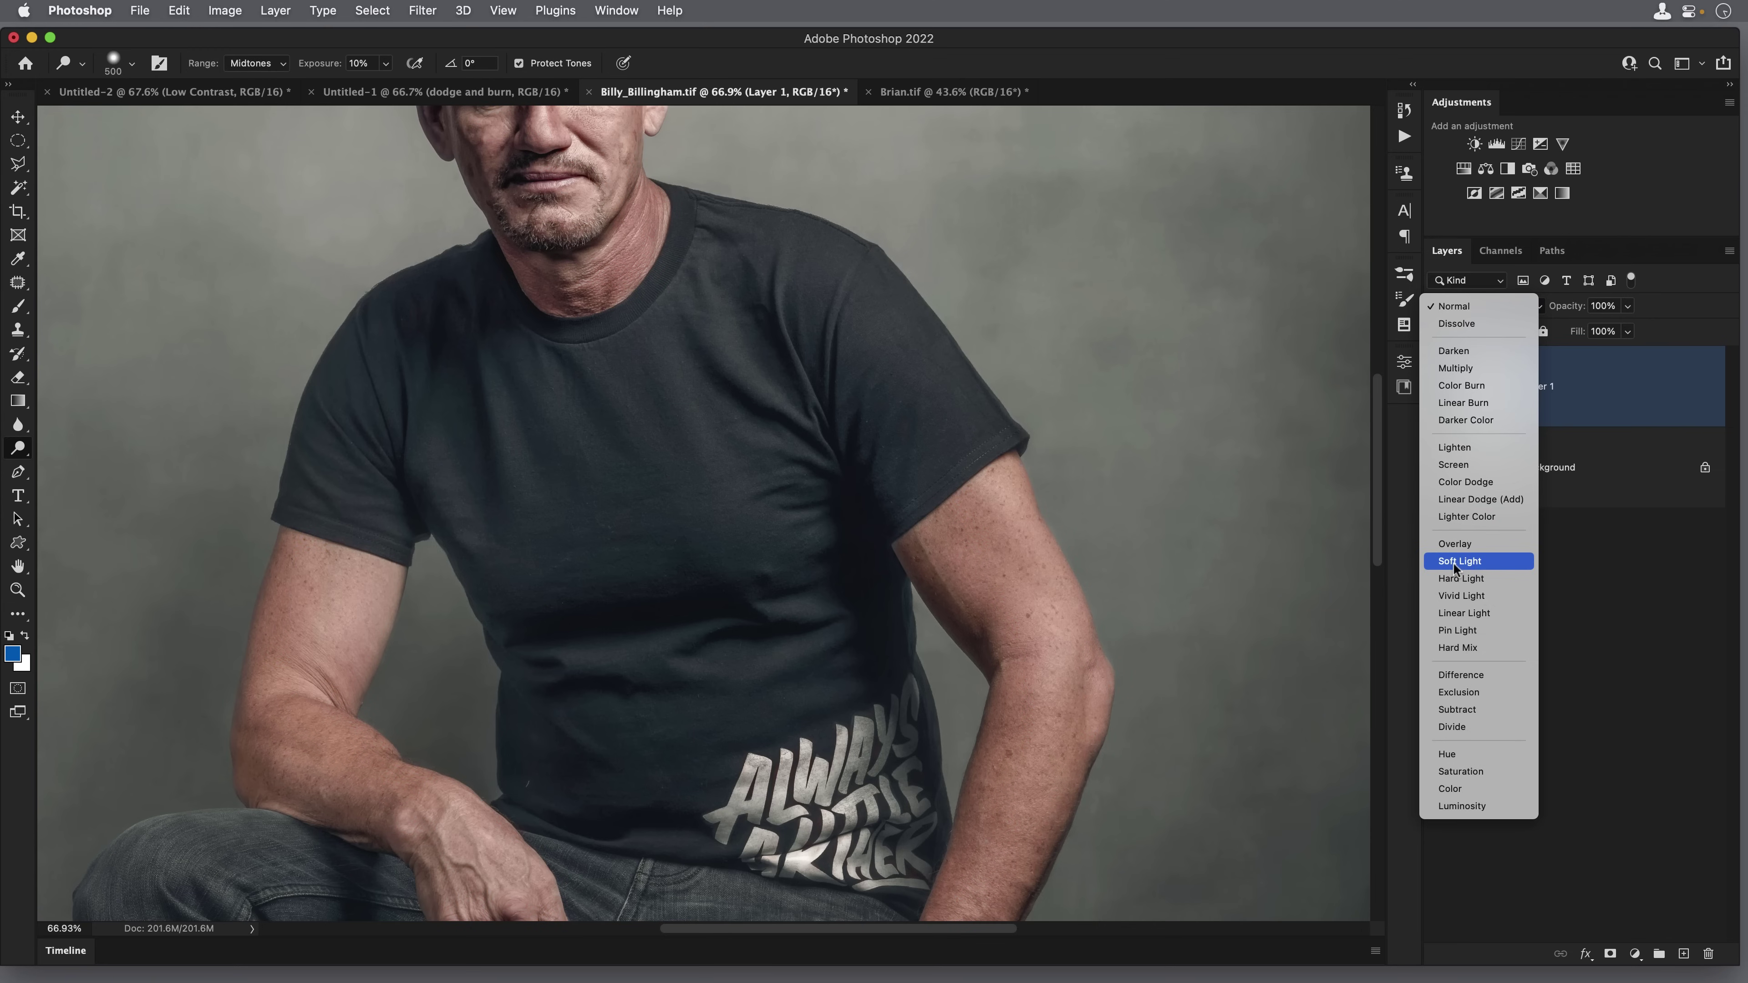
click(1453, 562)
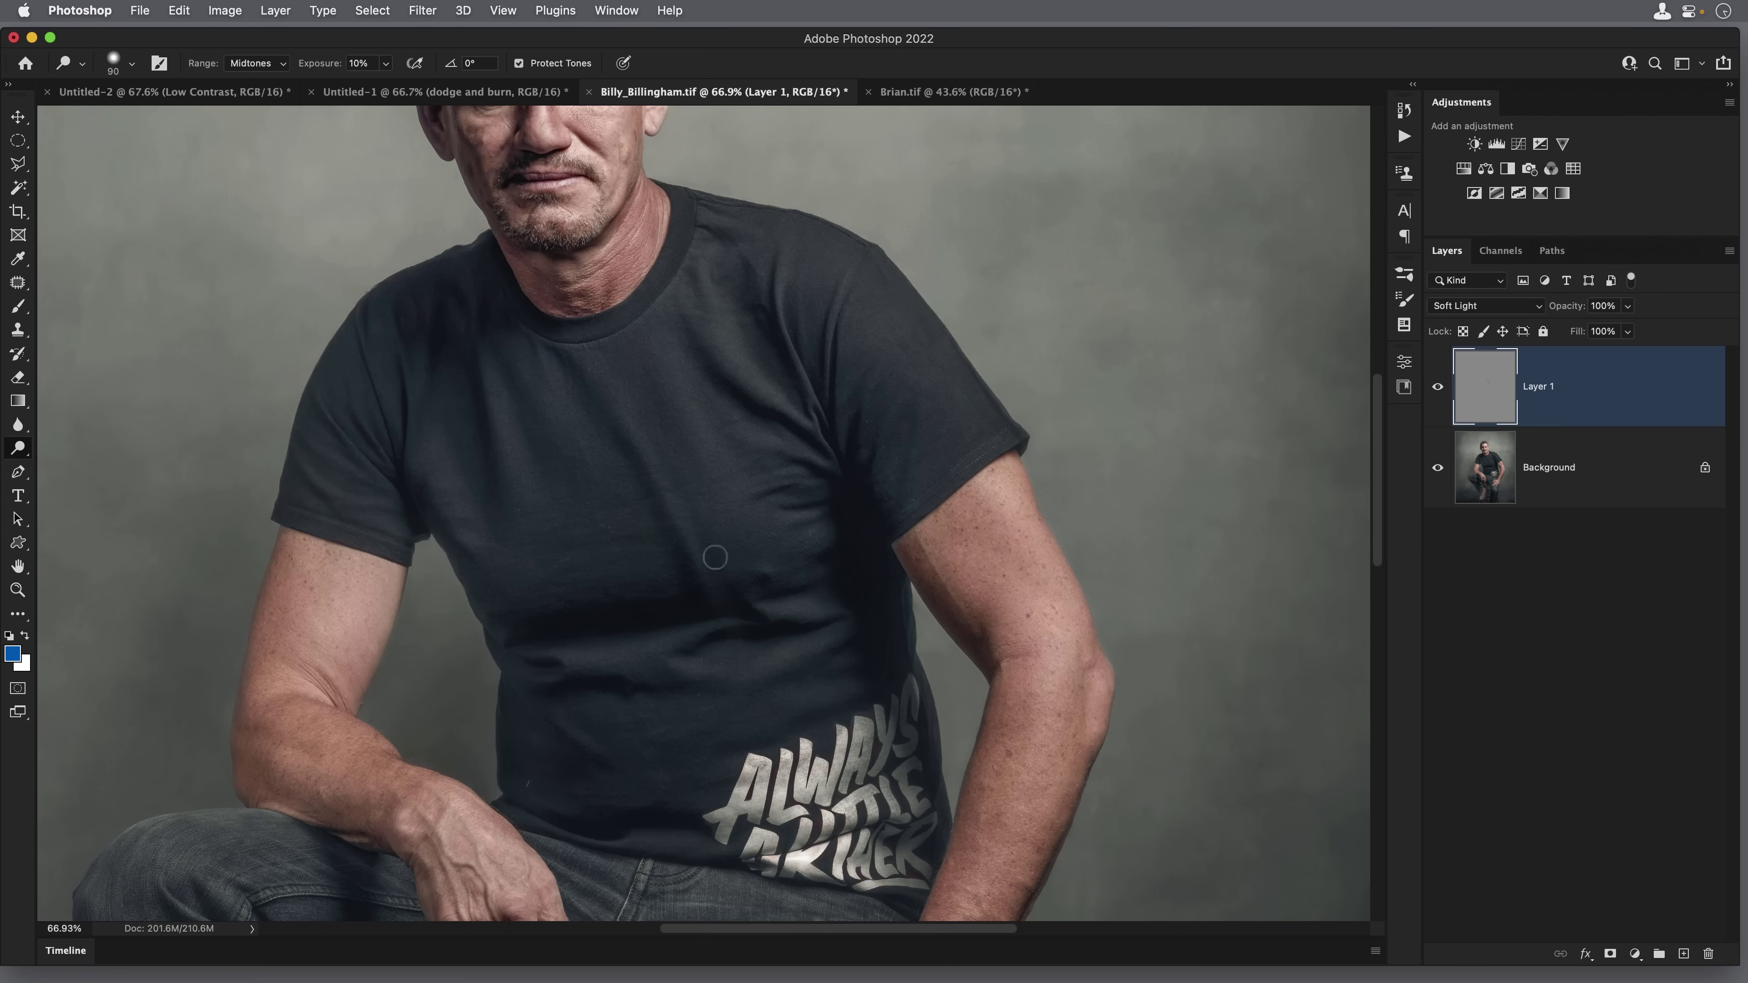
click(1437, 389)
click(1437, 390)
click(1438, 388)
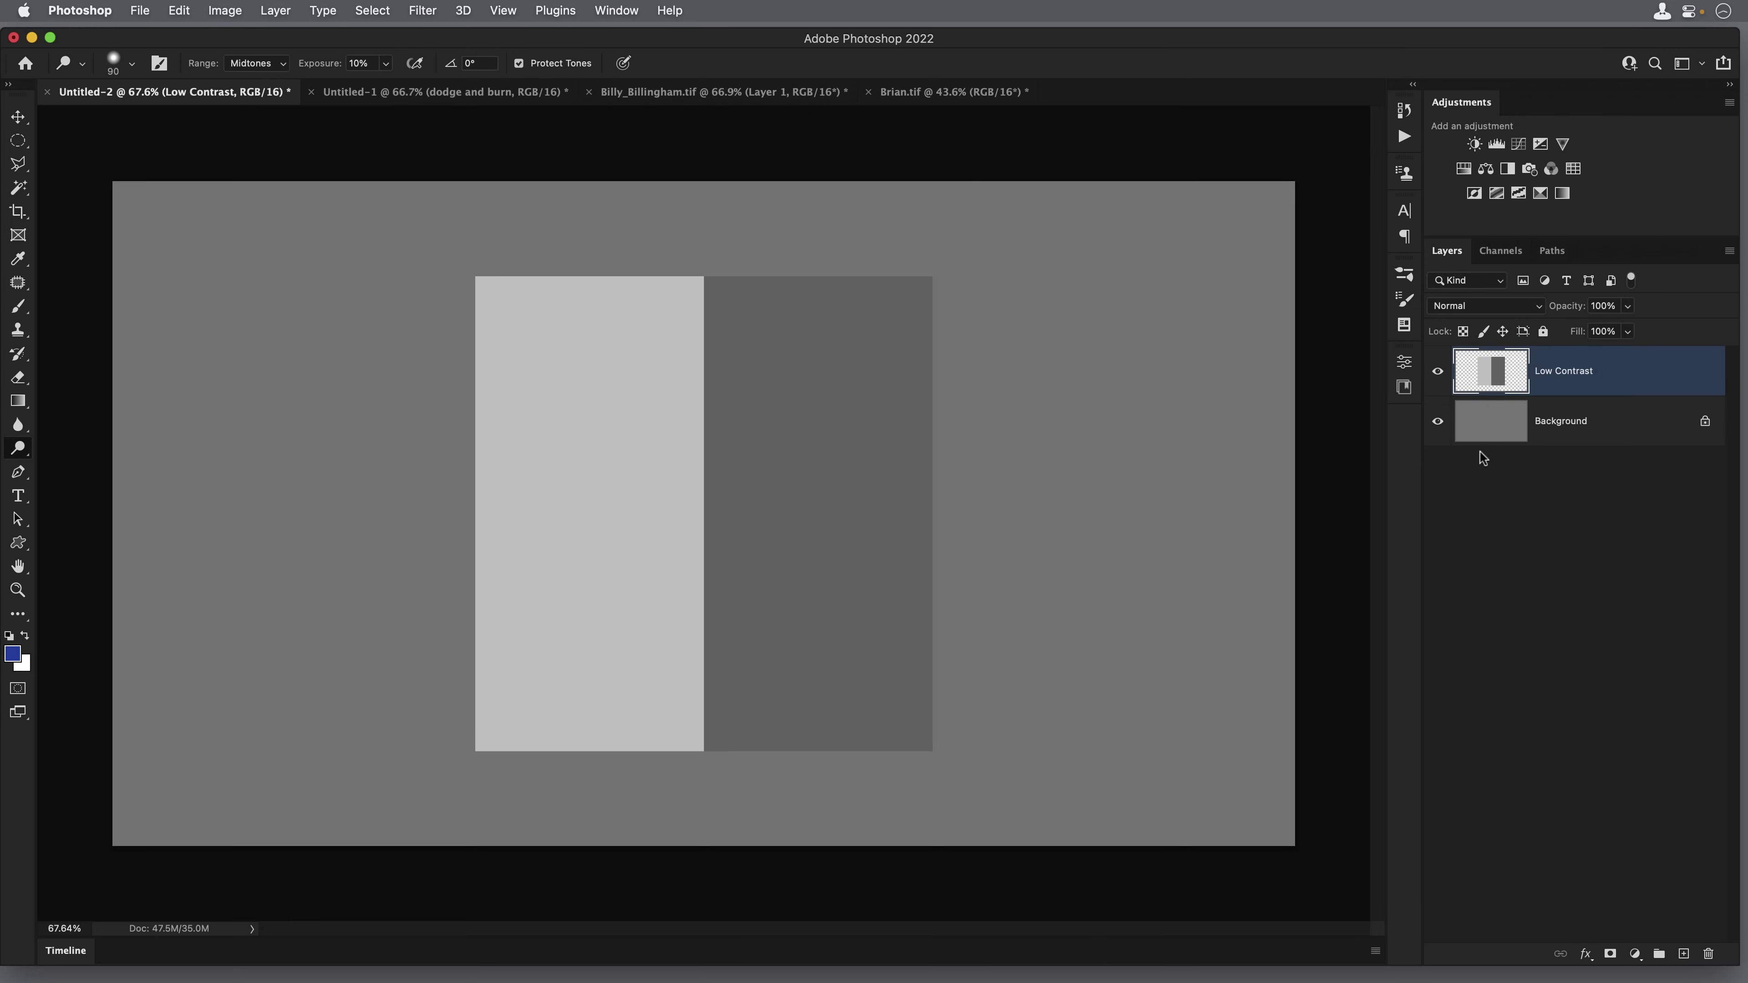
Clip an Increase Contrast (RGB) Curves layer to the Low Contrast gray squares
click(1518, 145)
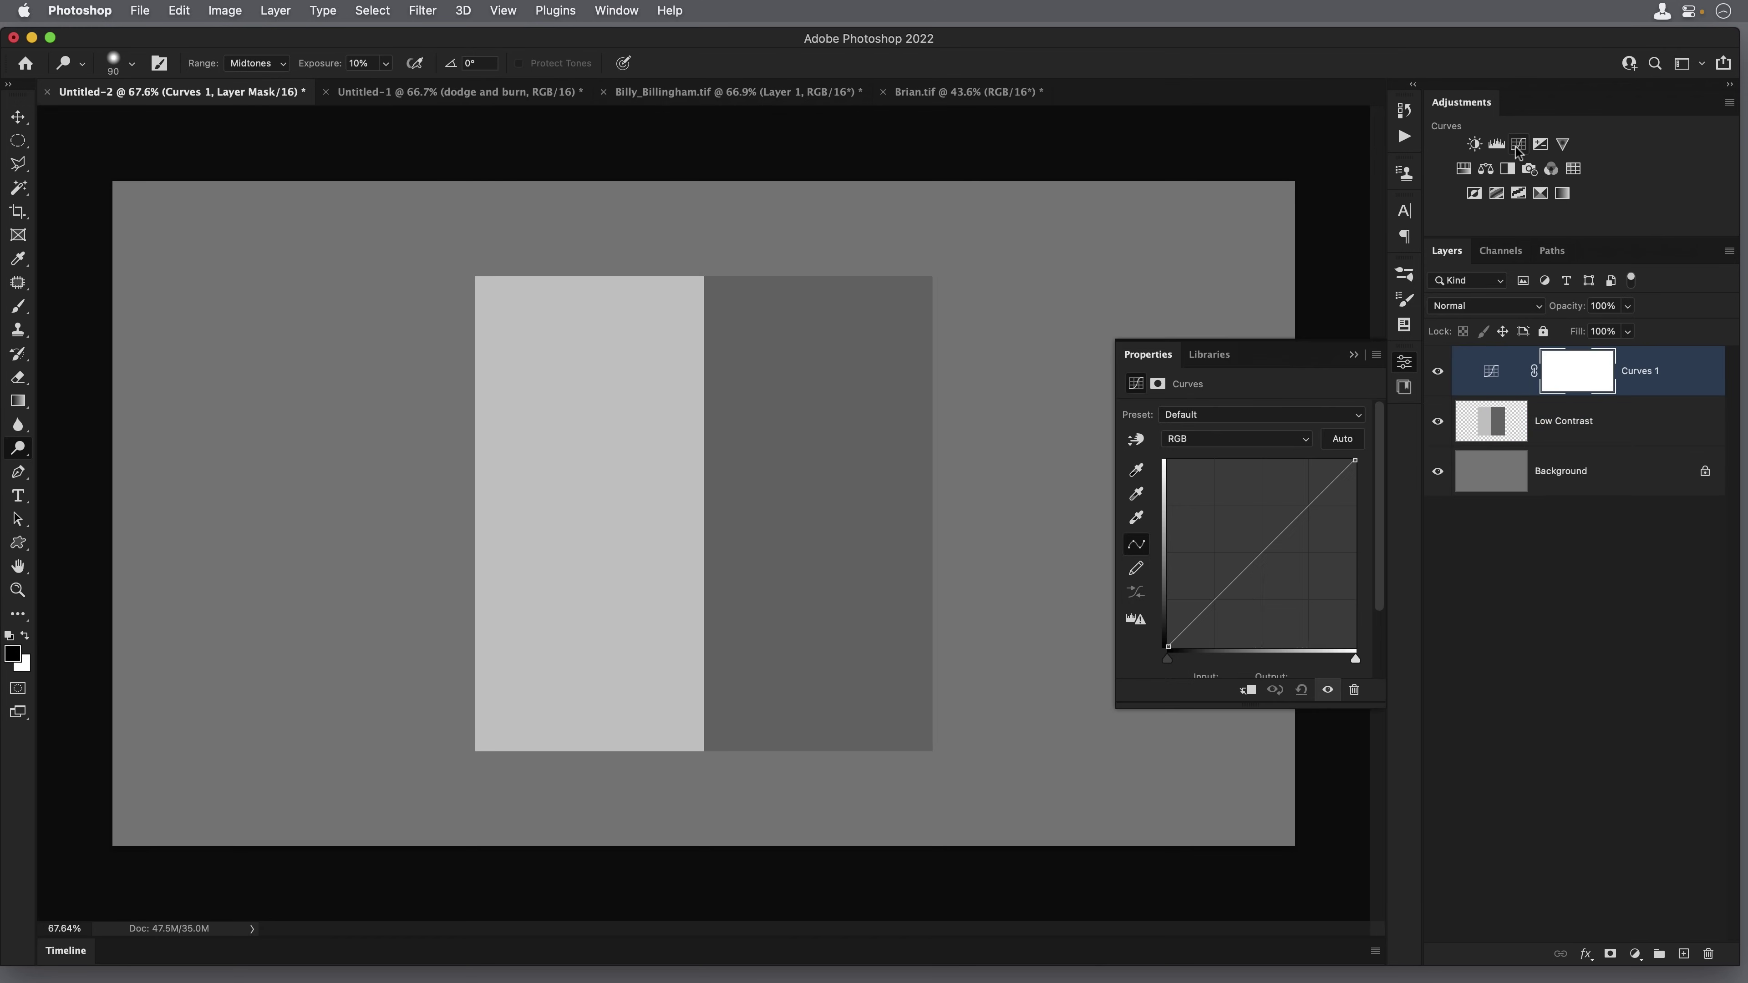
click(1247, 693)
click(1206, 420)
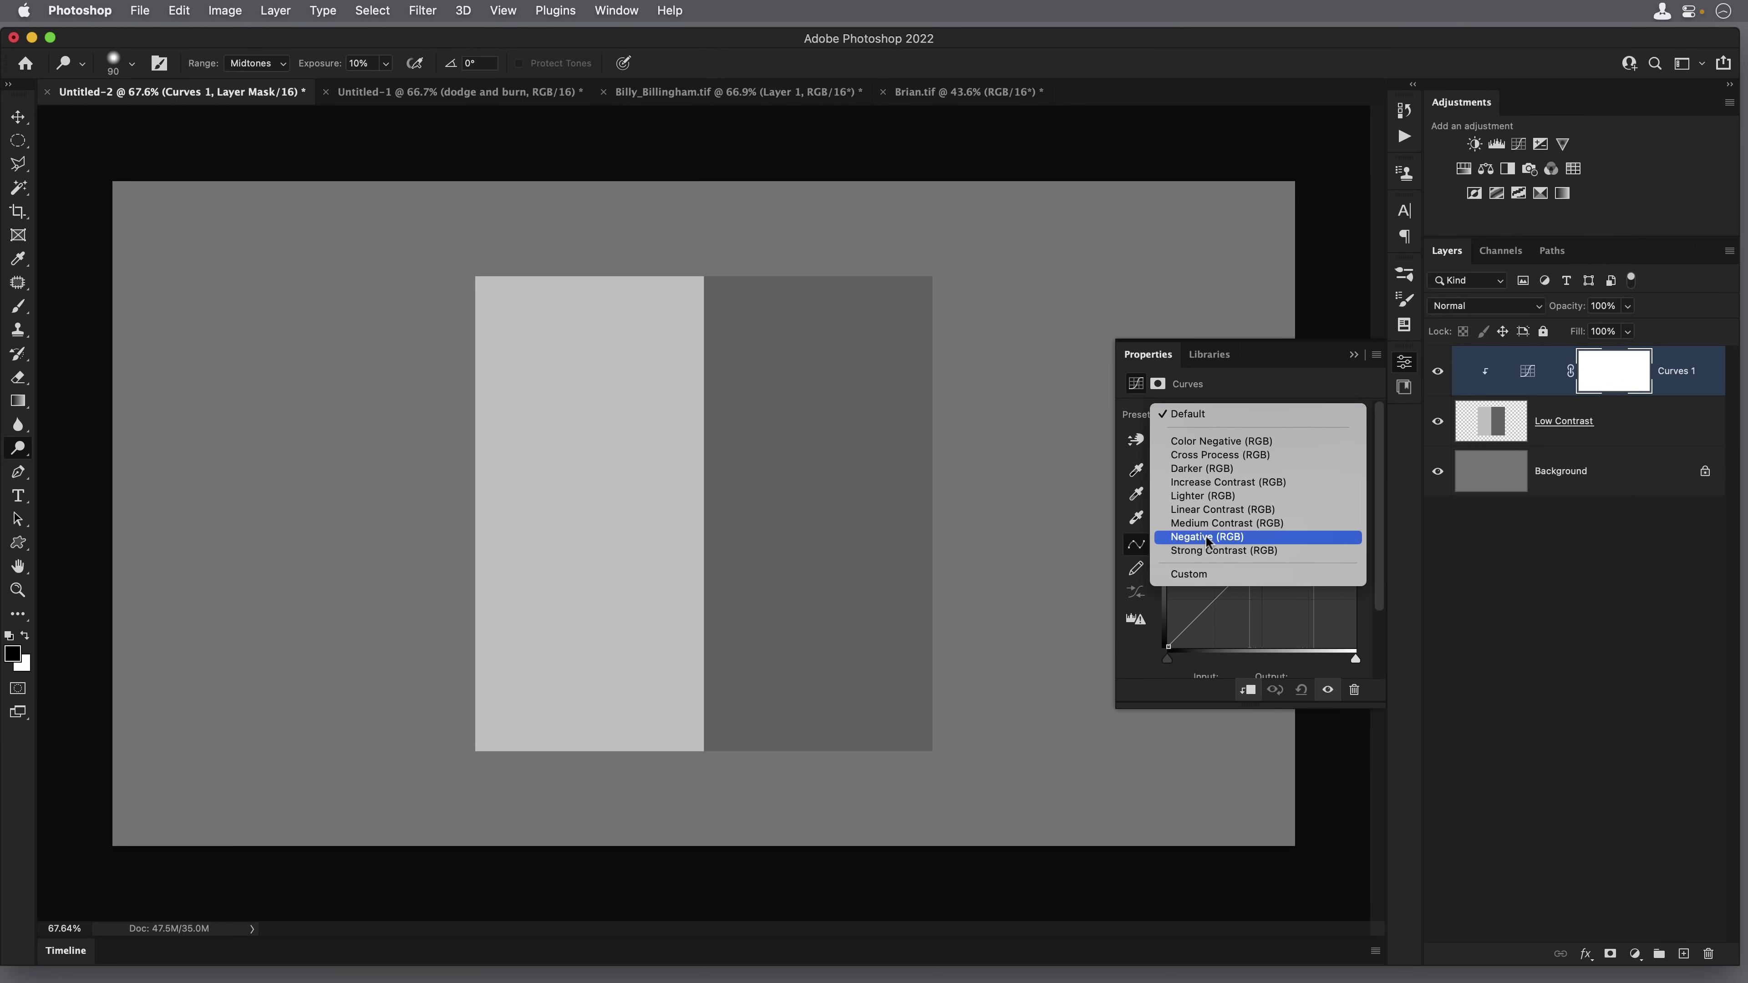
click(1187, 483)
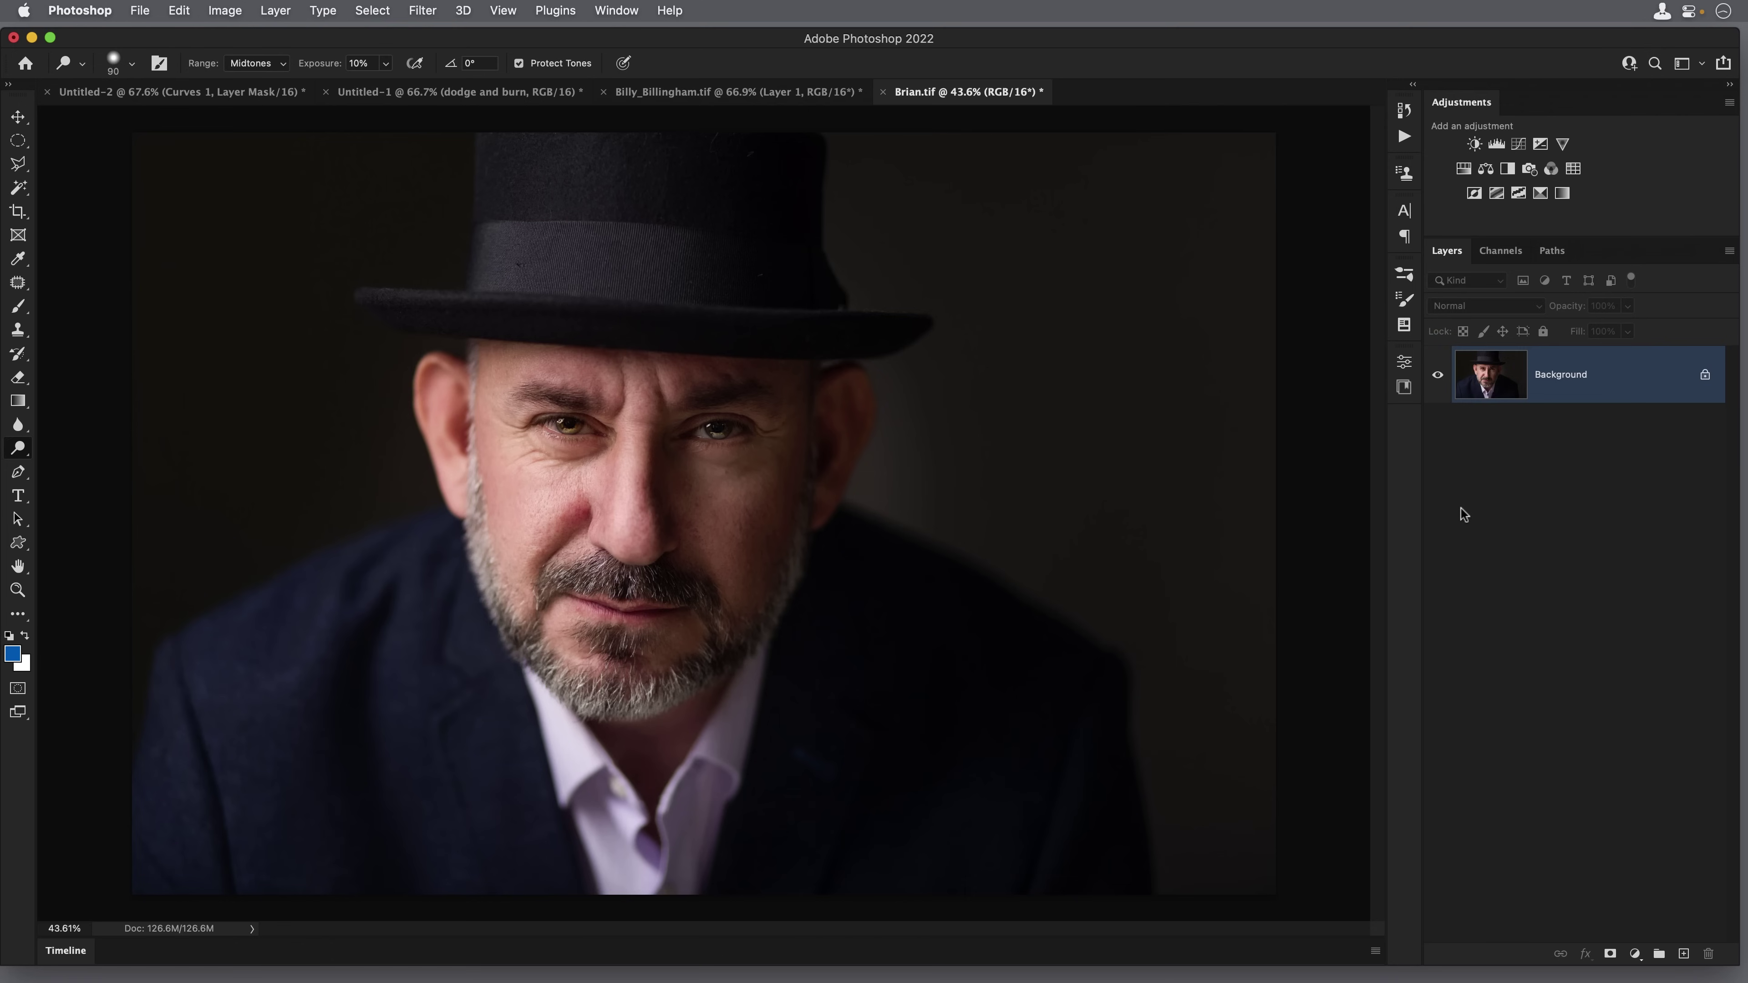
Add a Strong Contrast (RGB) Curves layer to the hat portrait, blended in Luminosity
click(1519, 146)
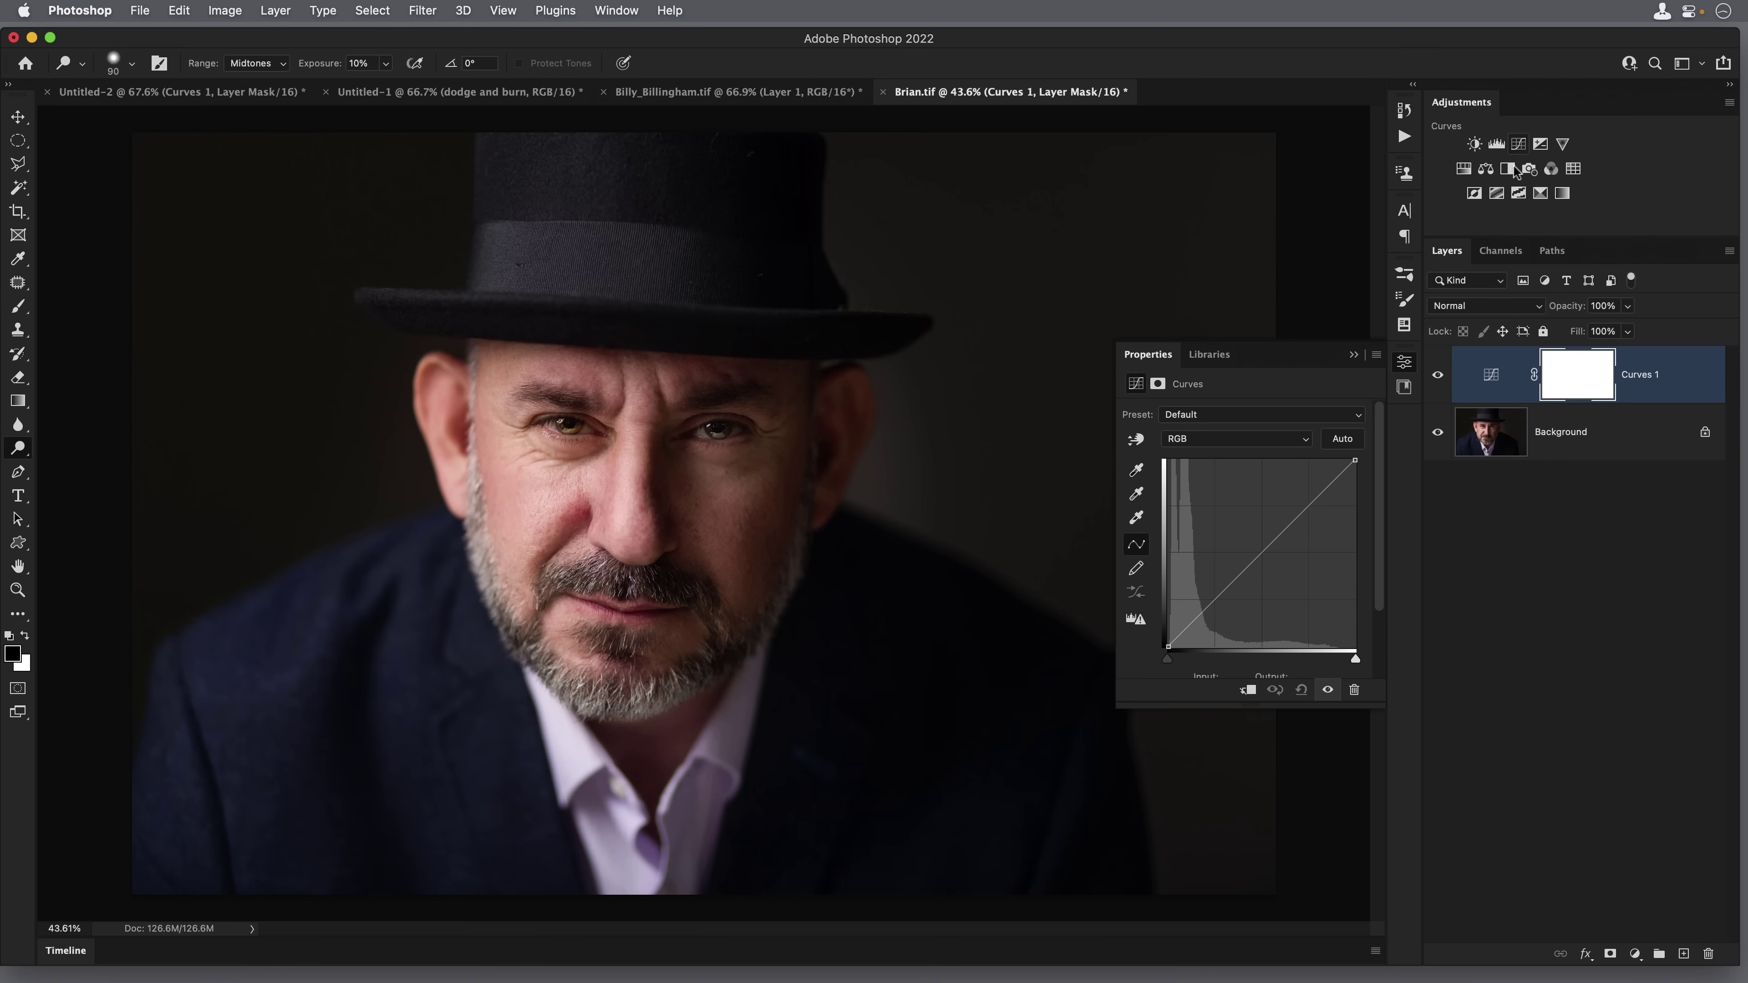
click(1212, 416)
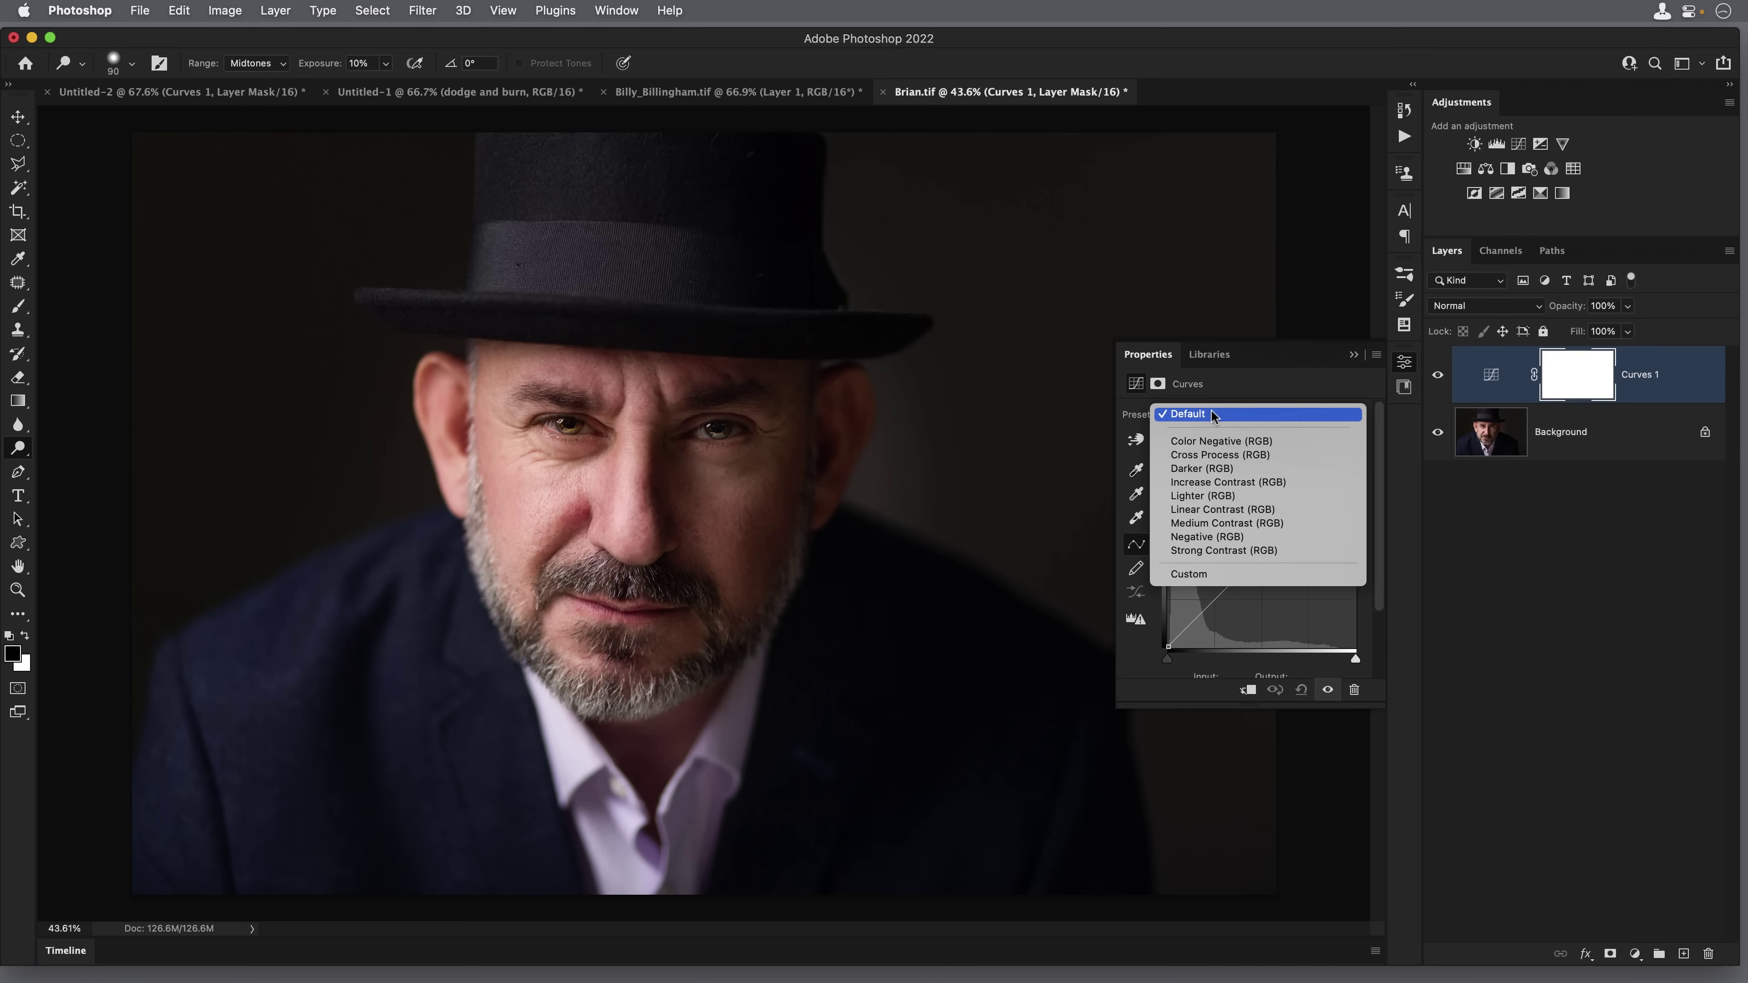
click(1221, 551)
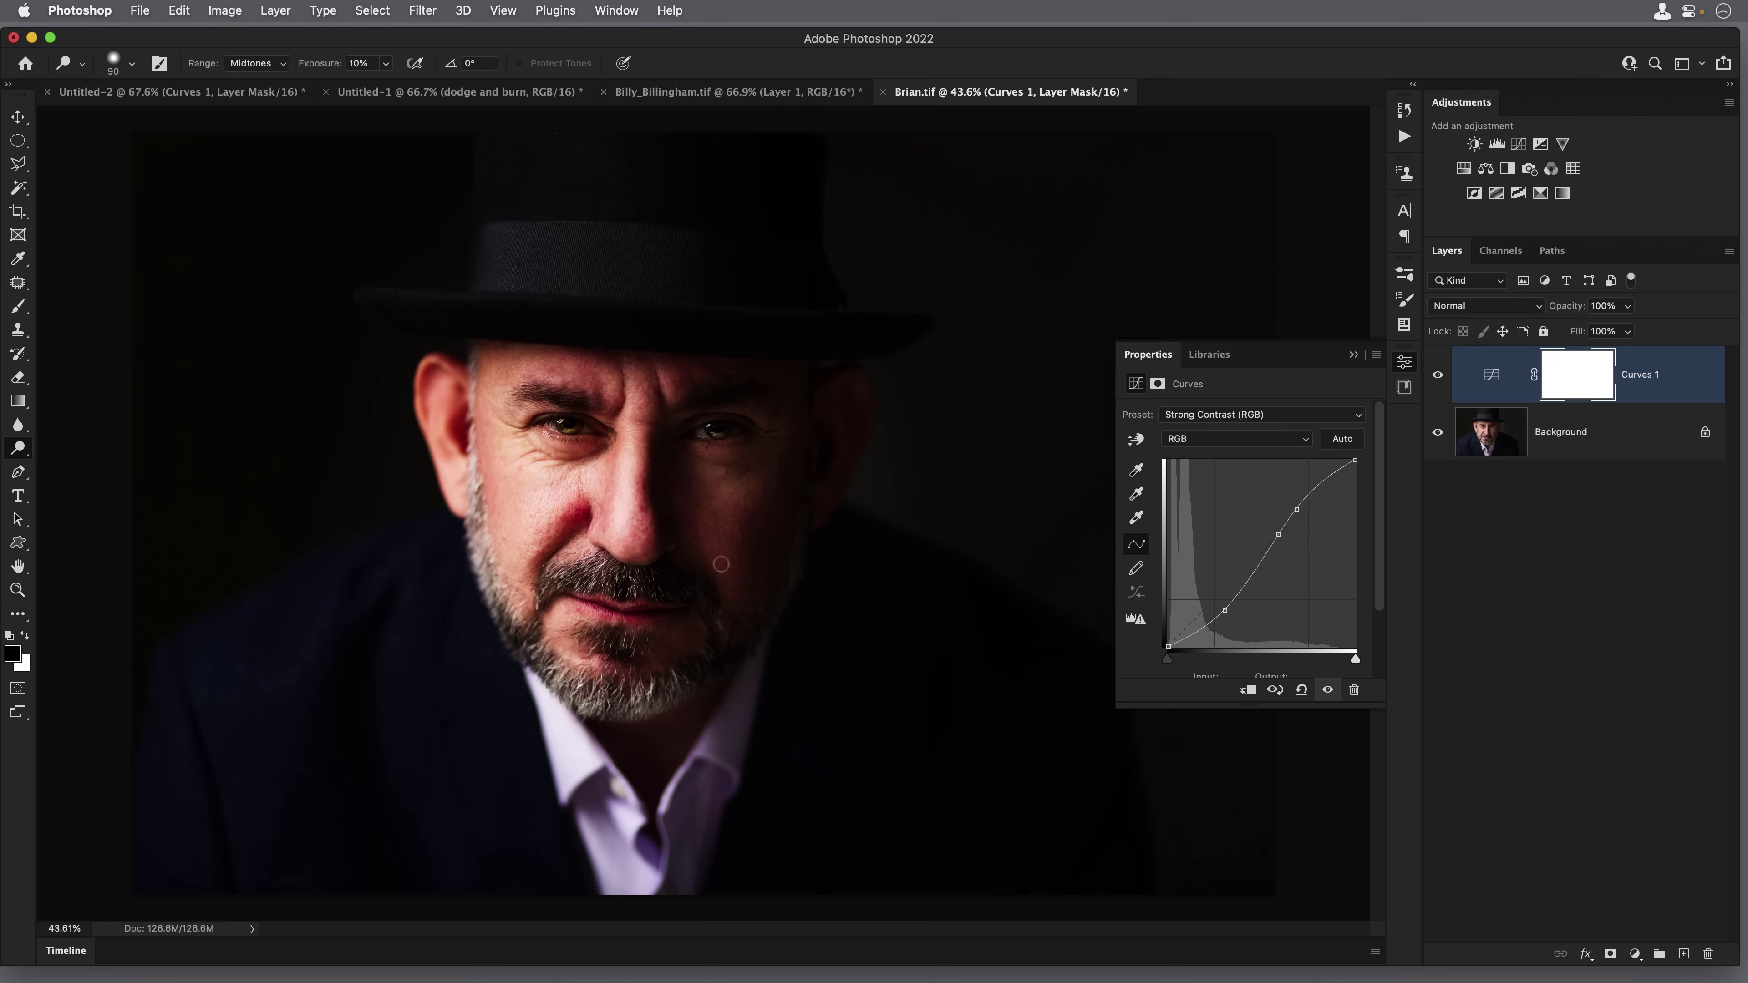
scroll(592, 524, up, 5)
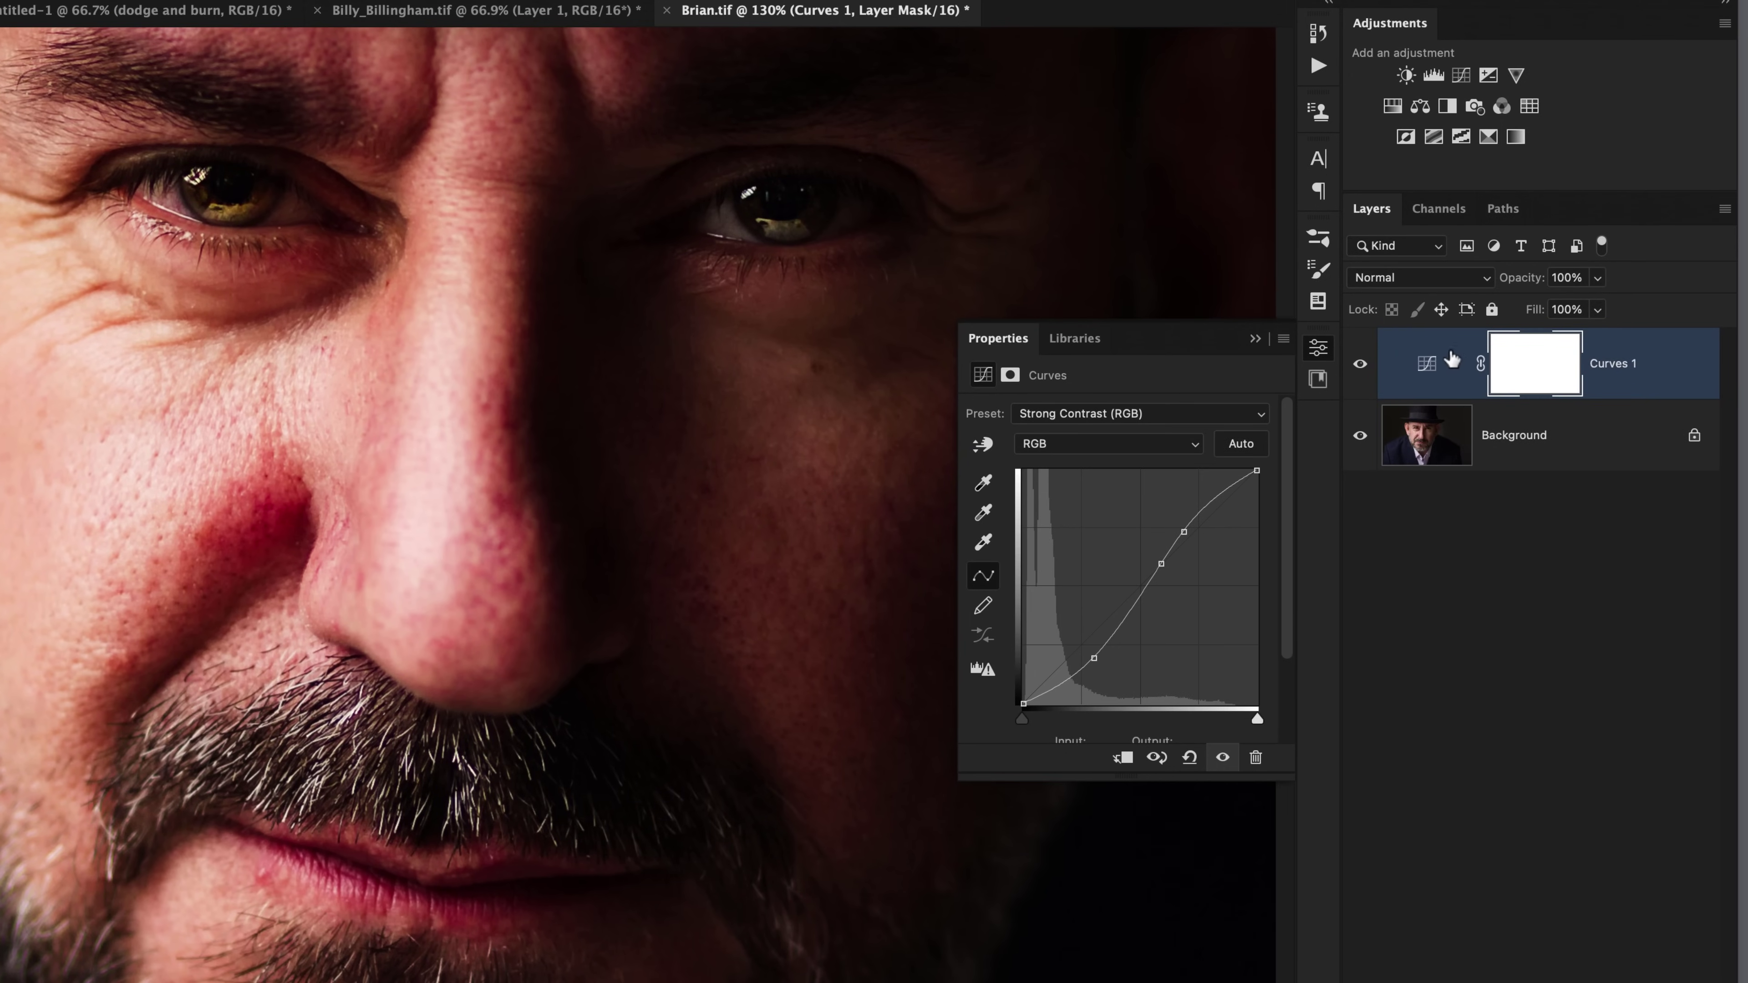
click(1432, 285)
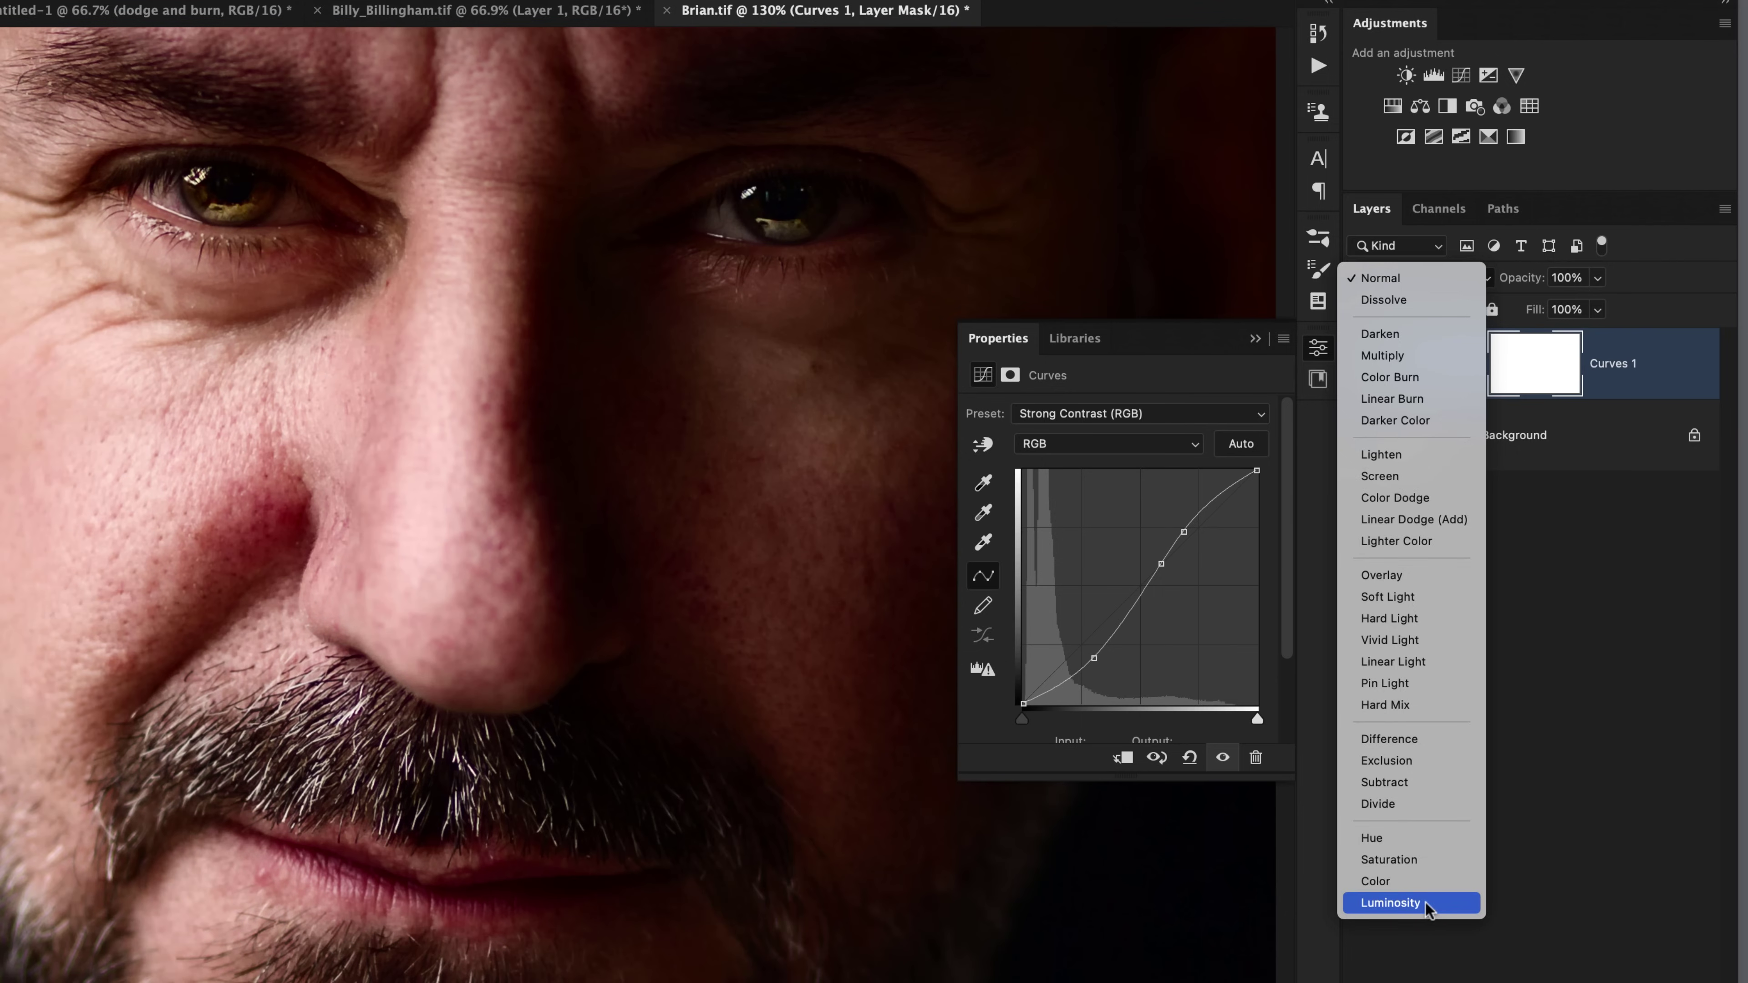
click(1391, 903)
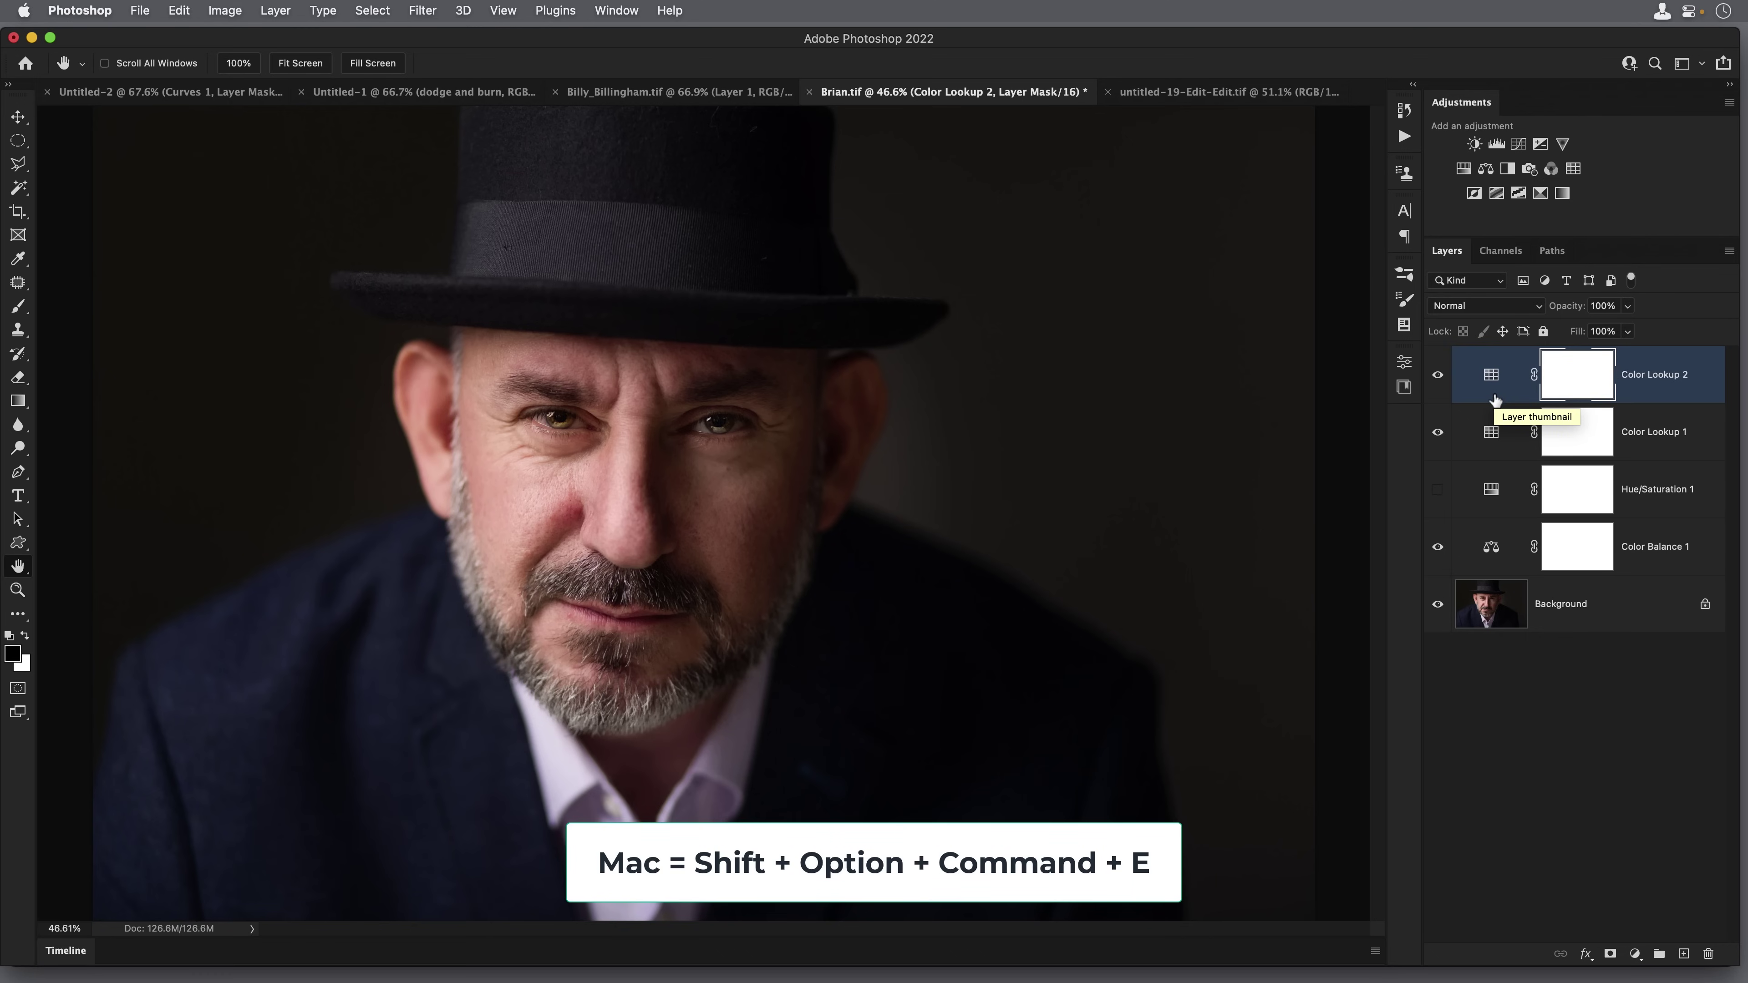
Stamp all visible layers with Shift+Option+Command+E into a new top layer named '20'
key(shift+alt+super+e)
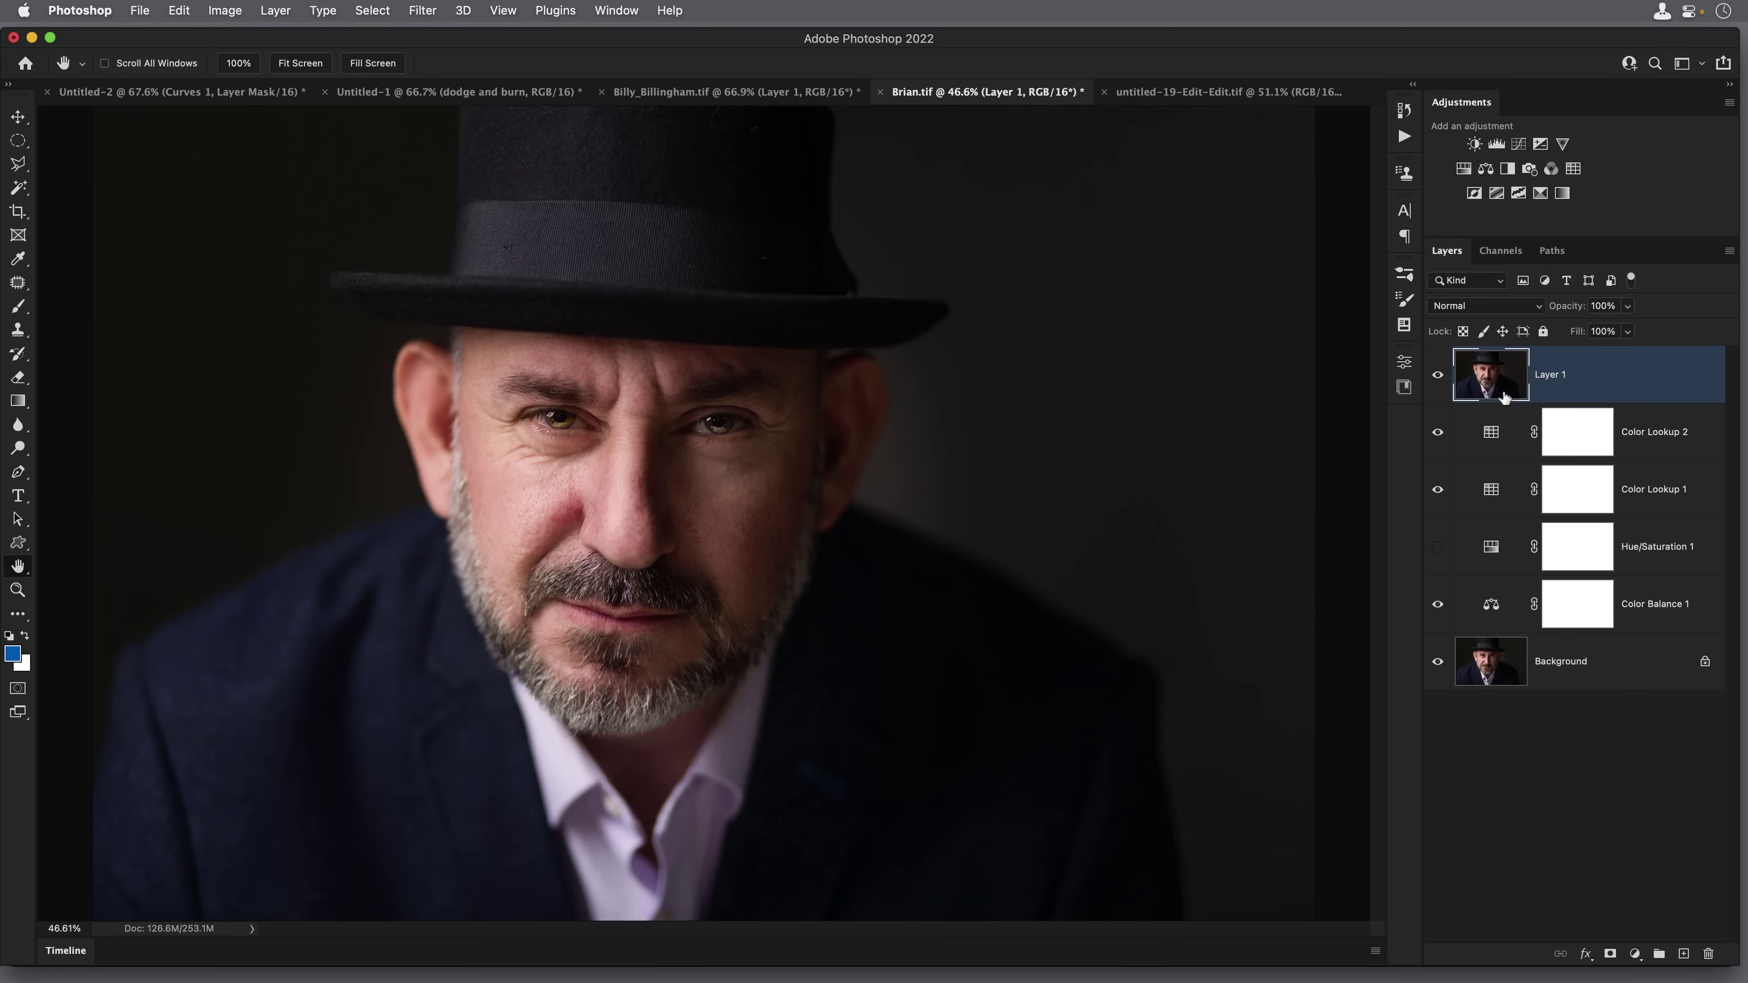
double_click(1553, 376)
text(20)
key(Return)
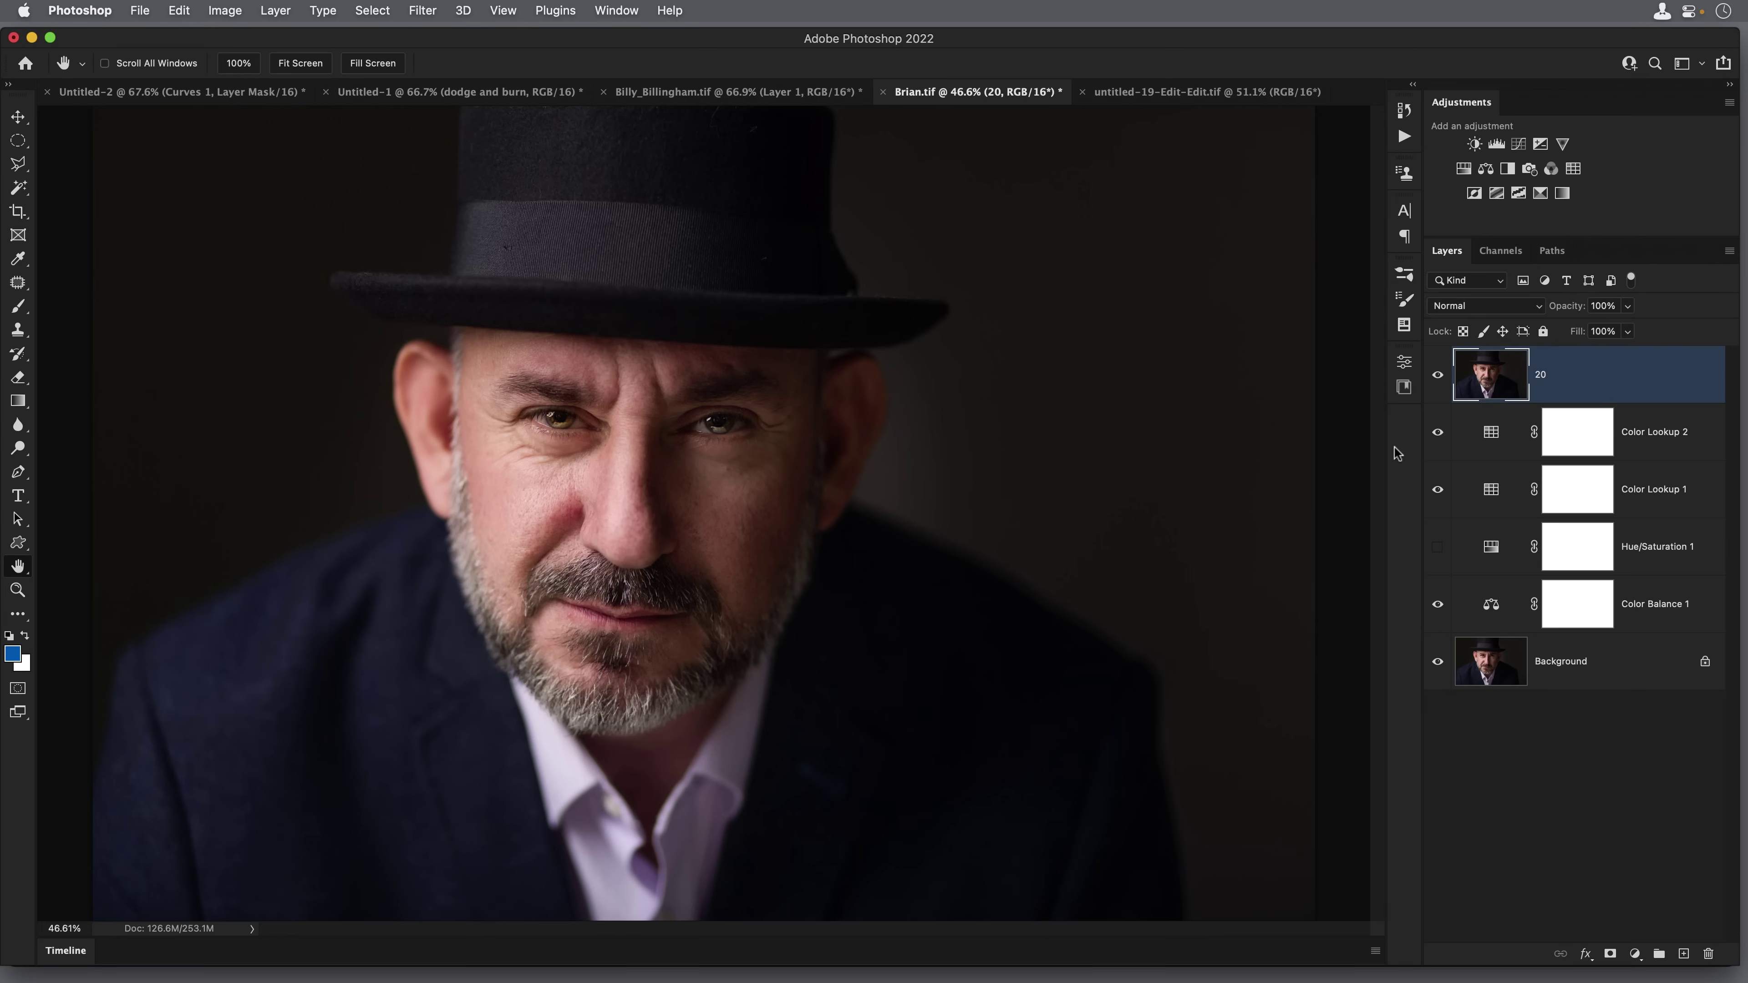
Open Unsharp Mask on layer 20 and enter Amount 20% and Radius 20 pixels
click(423, 11)
mouse_move(490, 344)
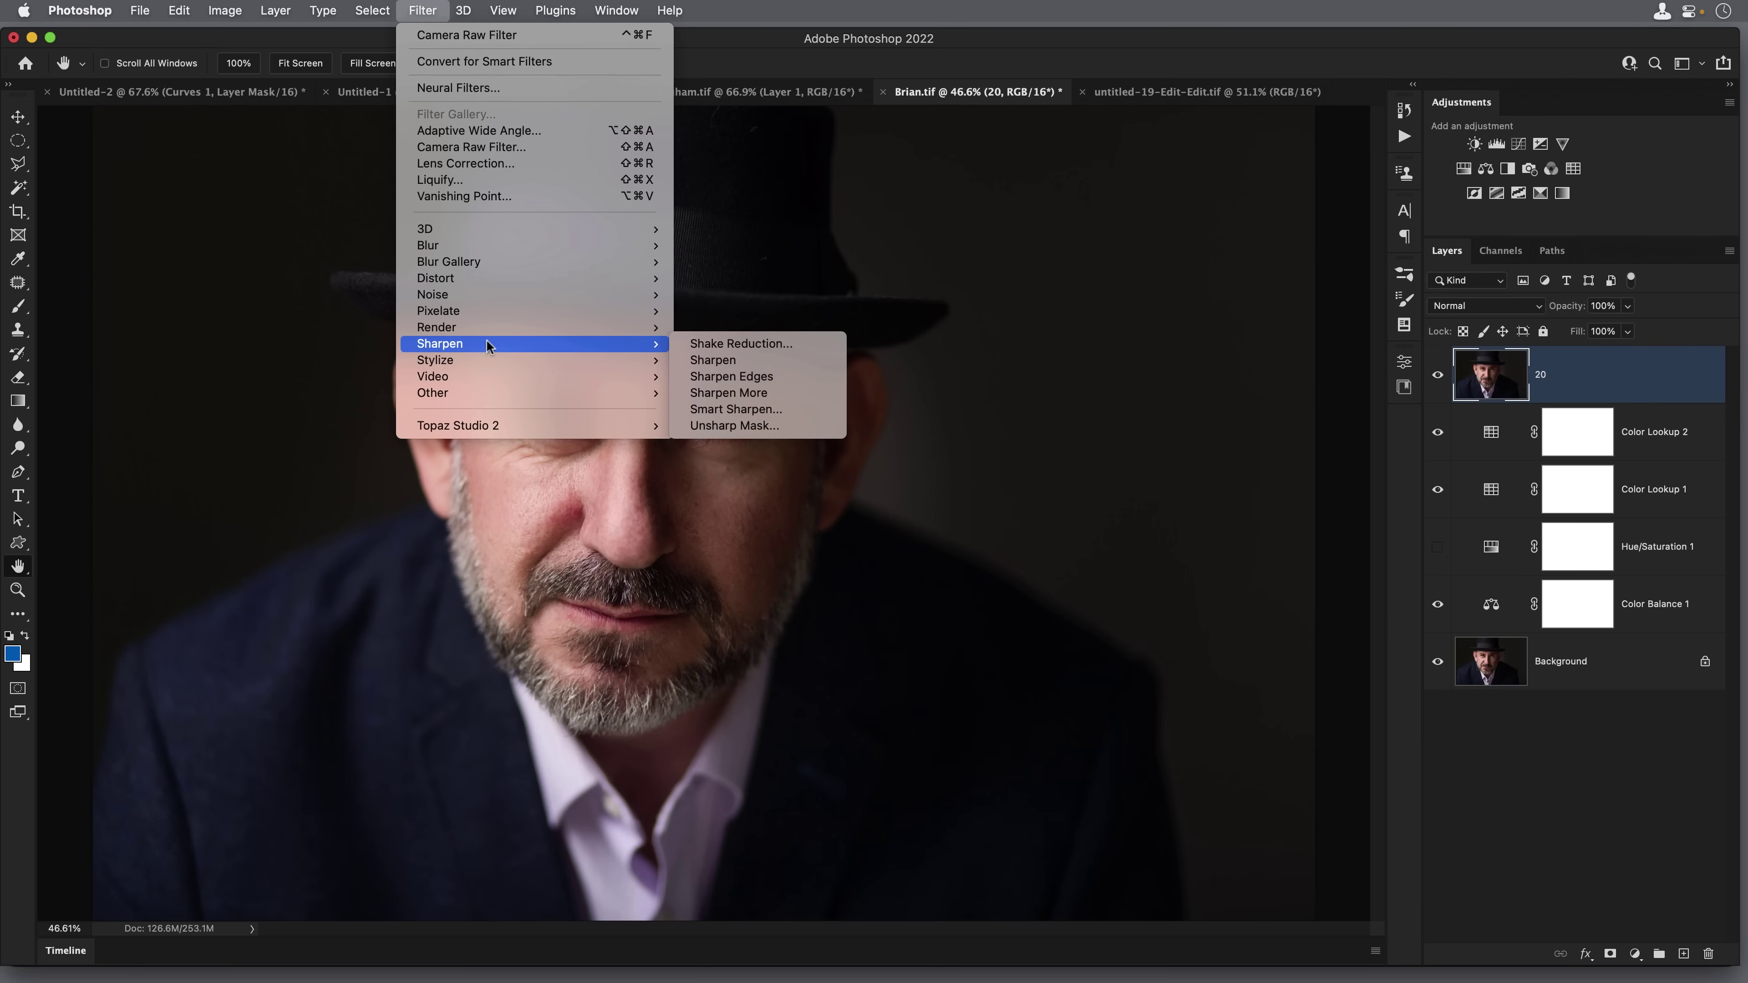
click(759, 425)
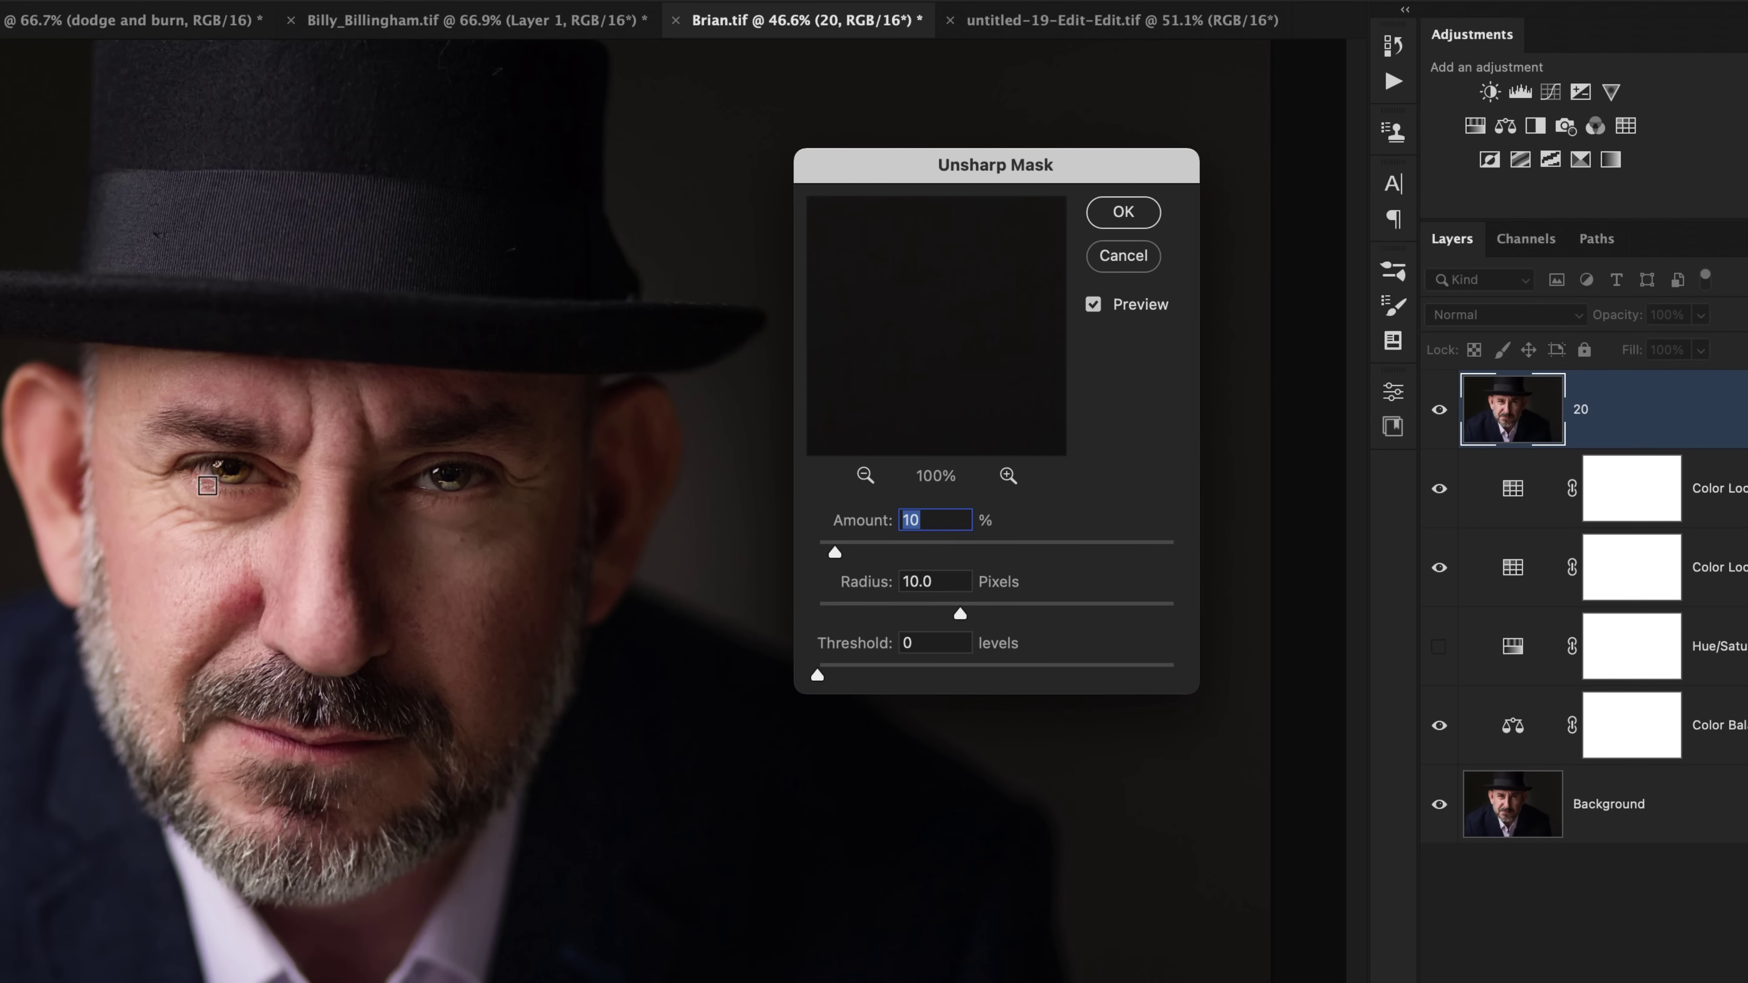
click(227, 477)
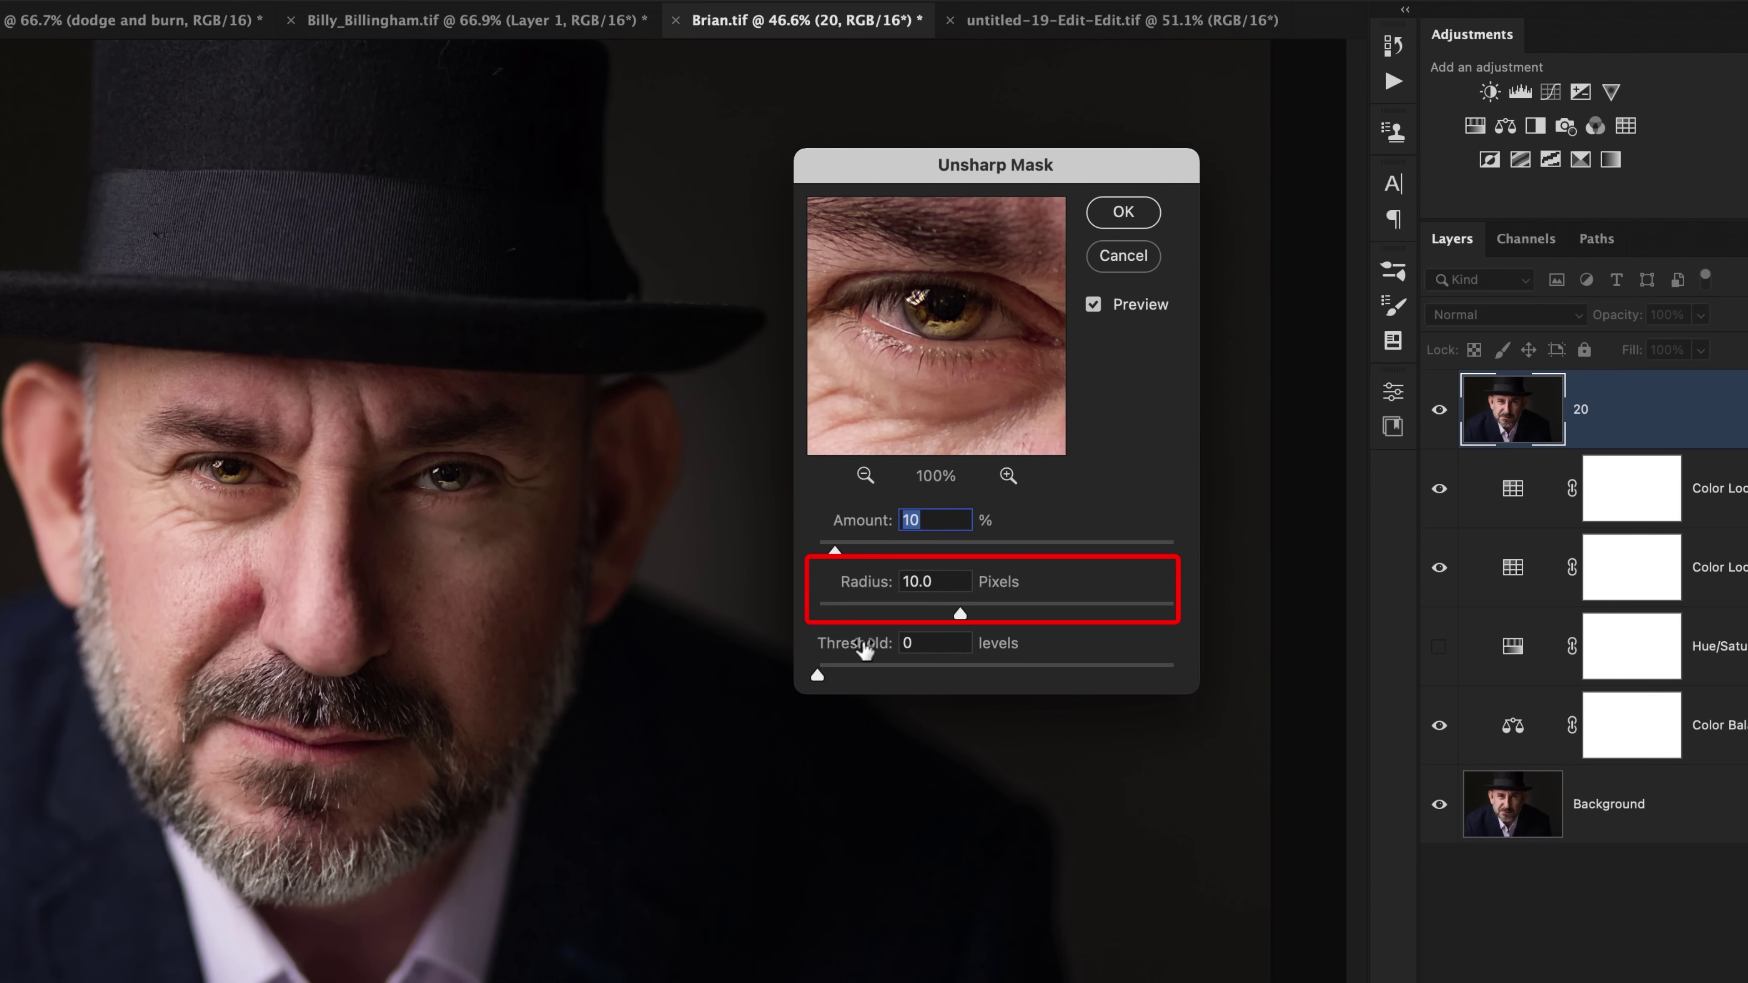
click(816, 677)
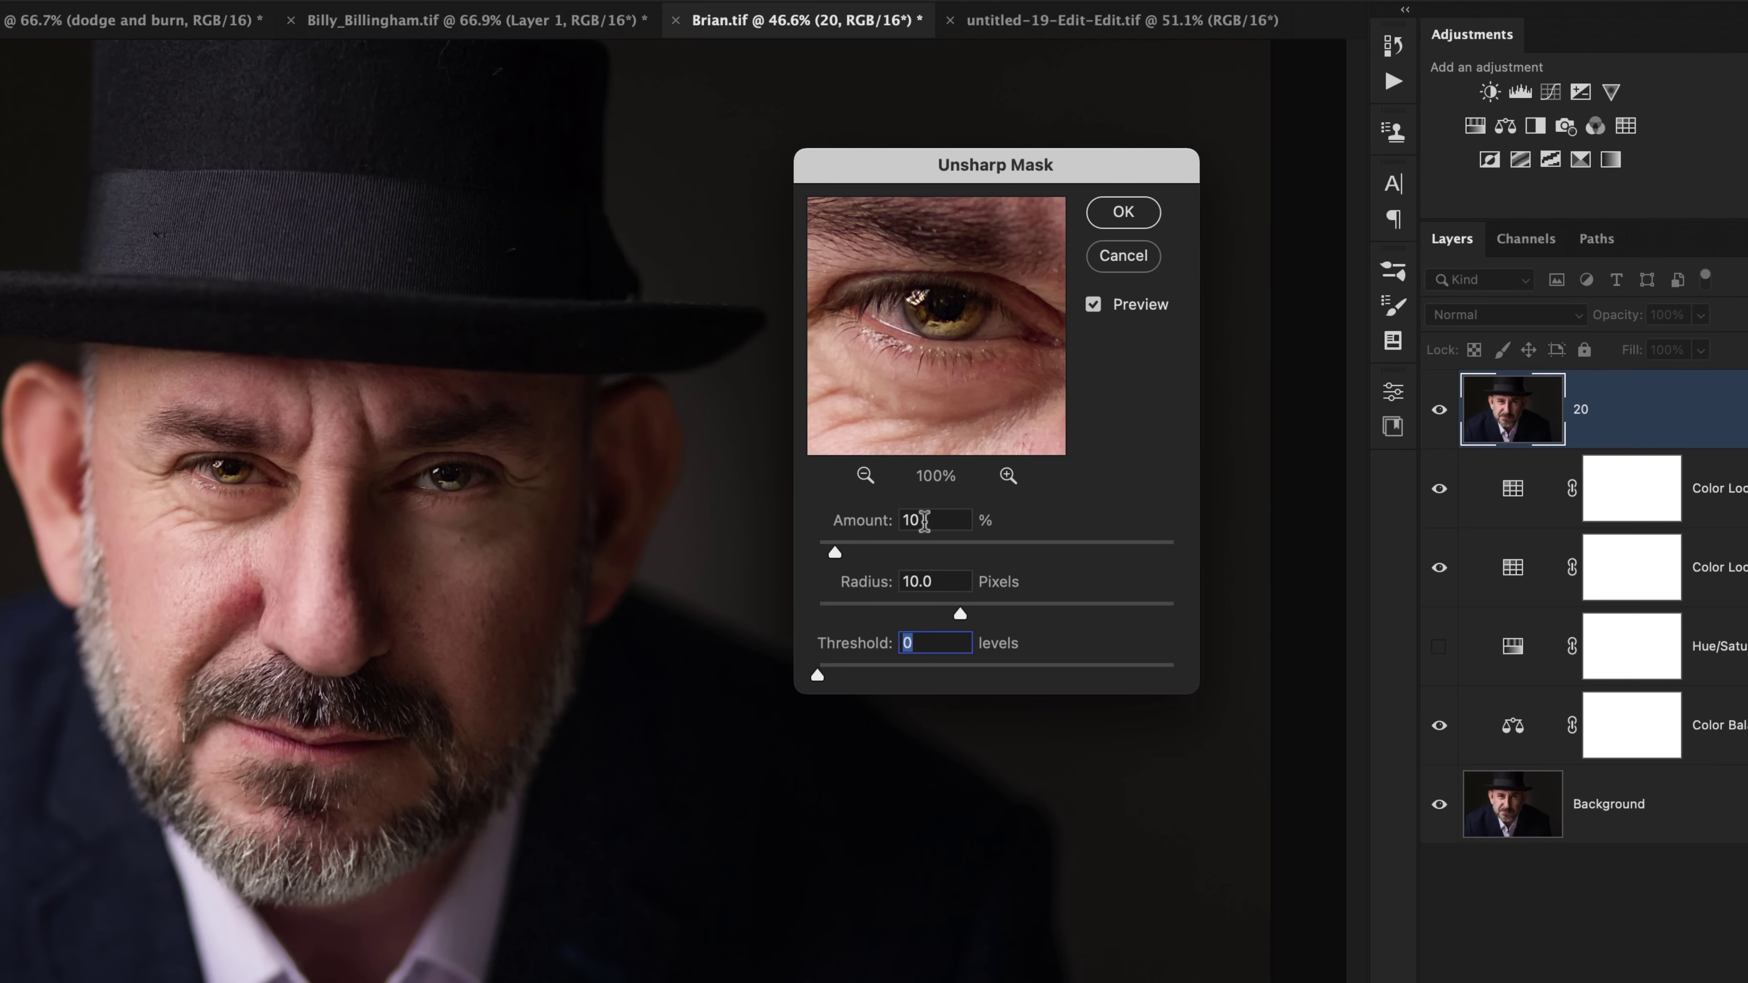
click(924, 521)
text(20)
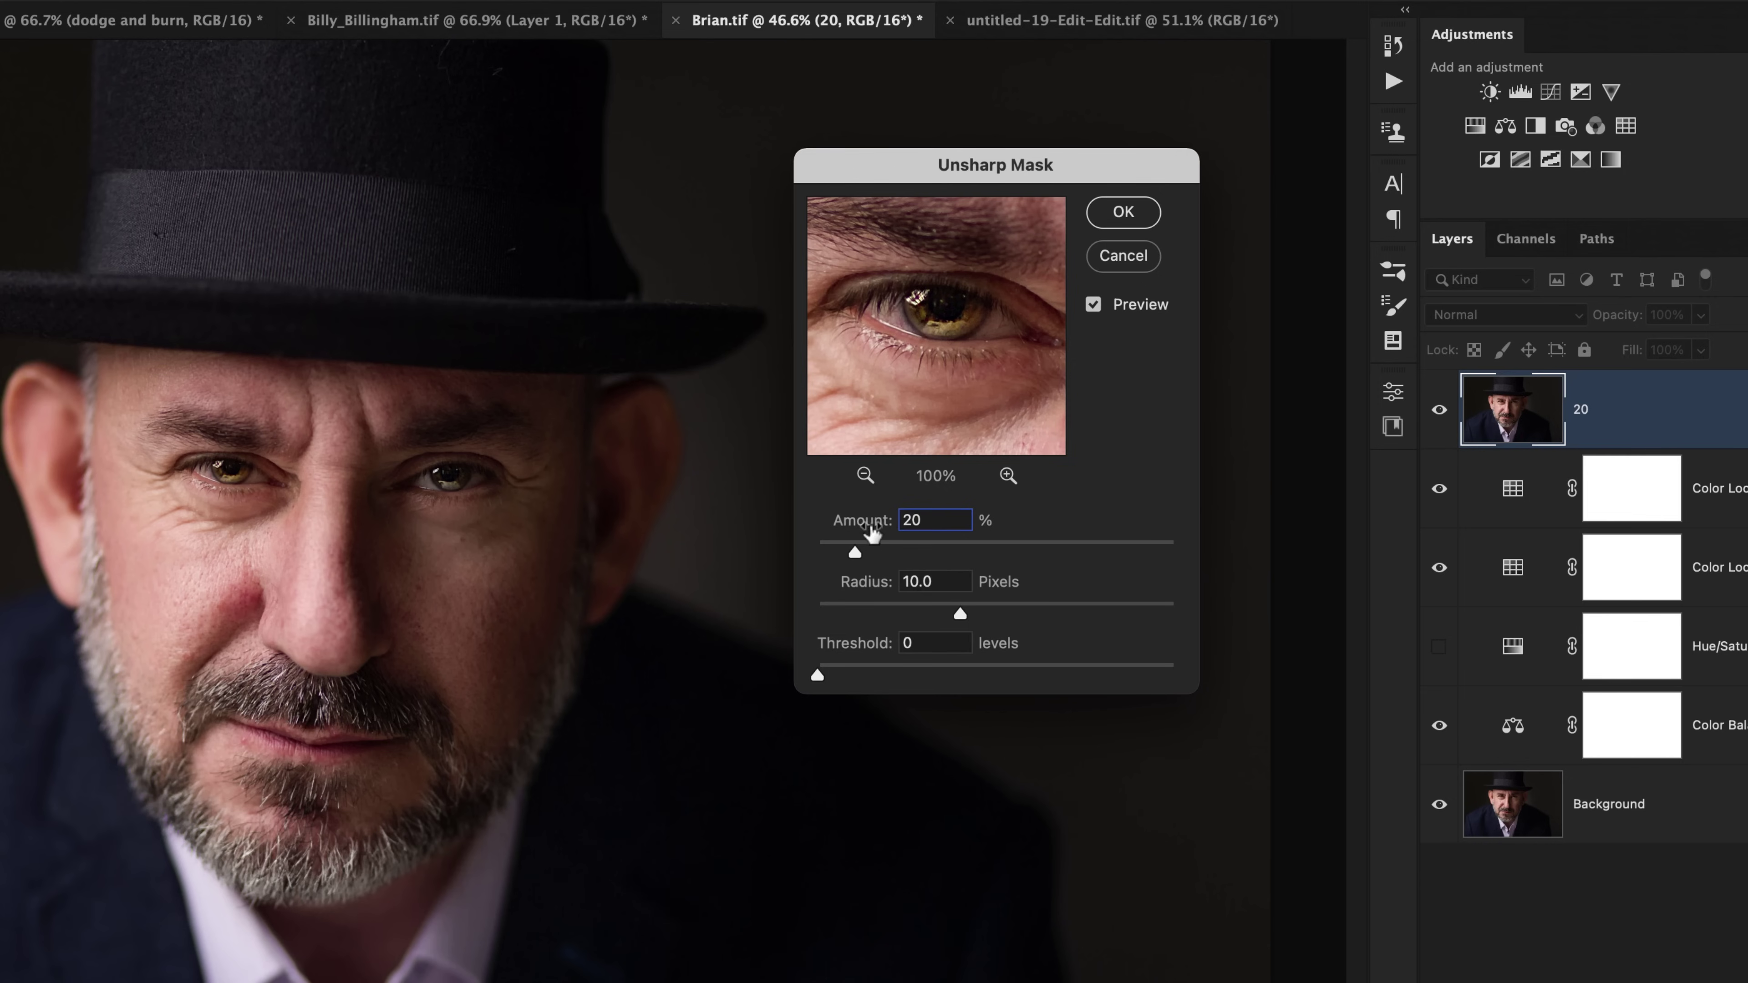
click(900, 581)
double_click(900, 581)
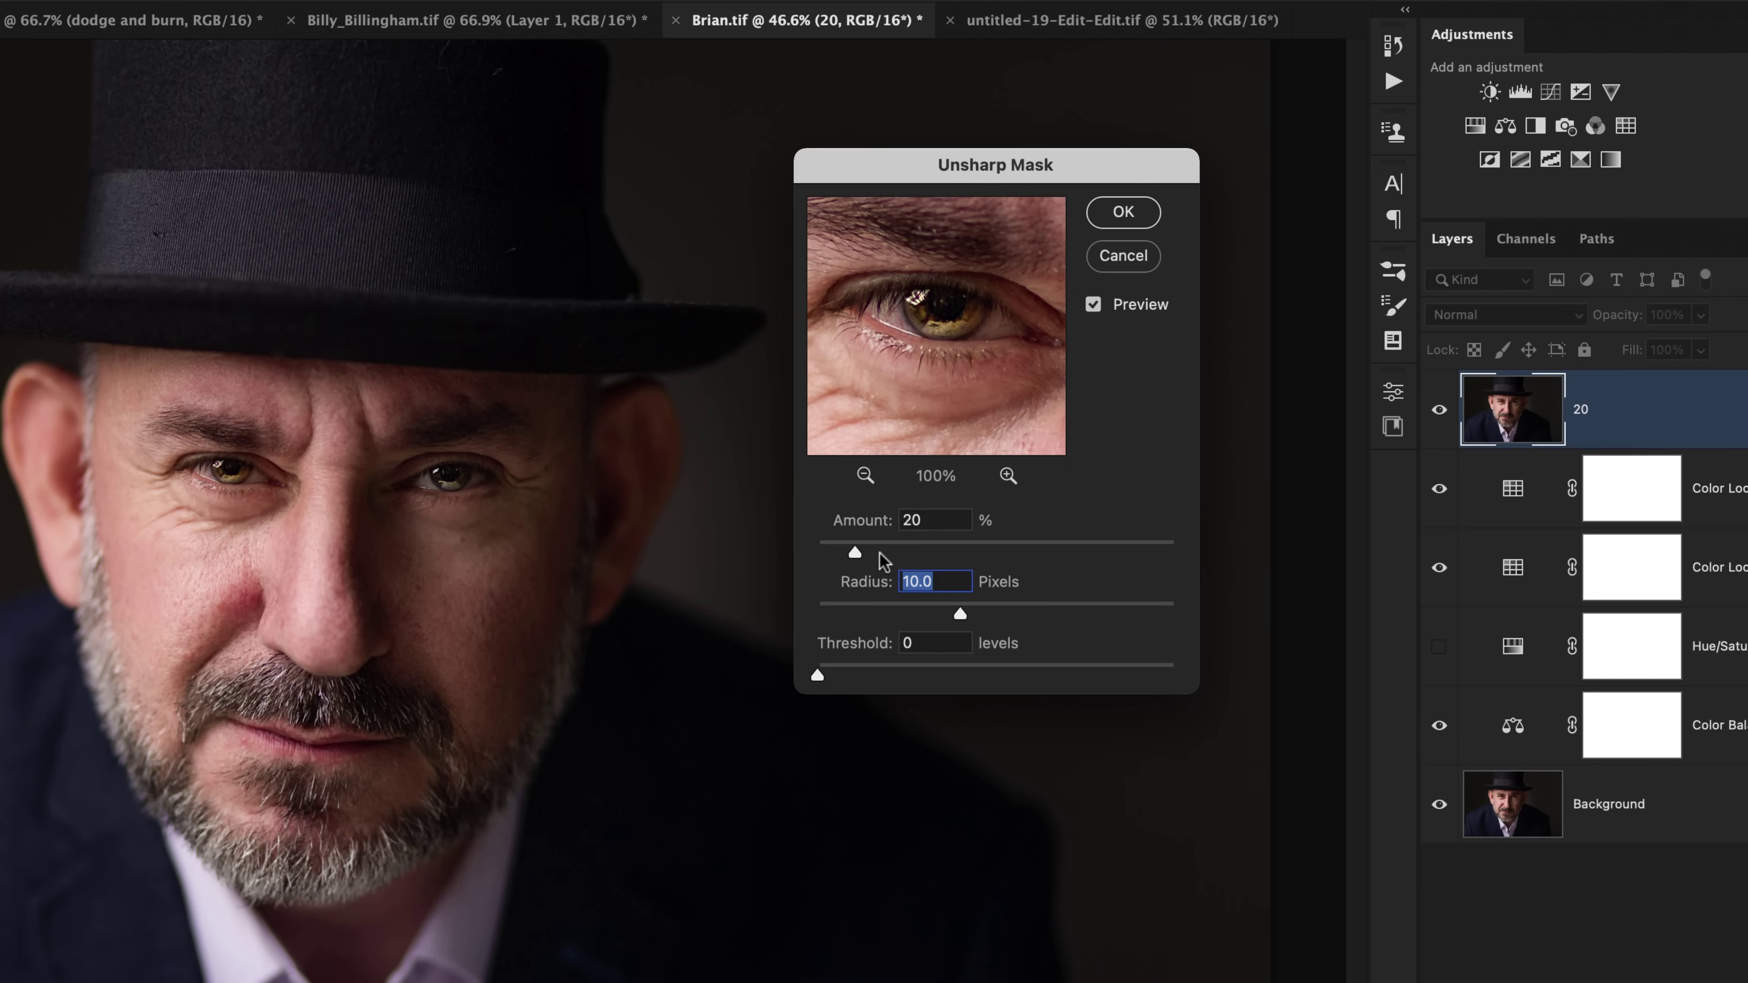
text(20)
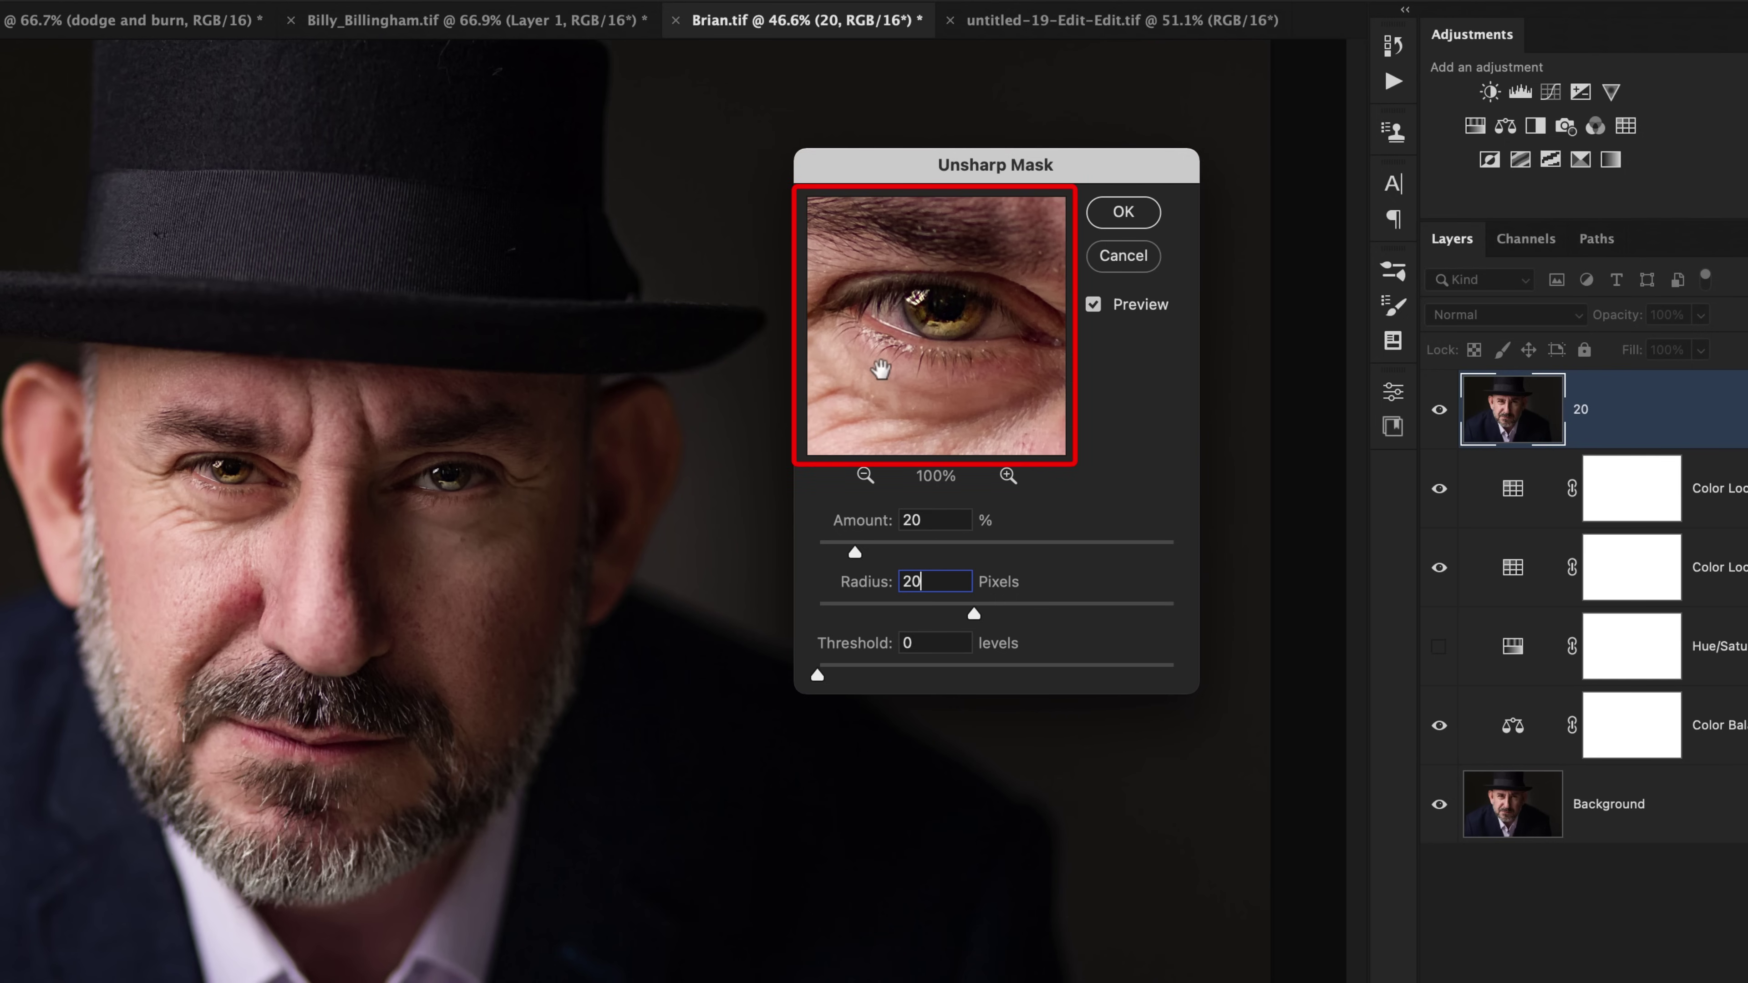
click(879, 387)
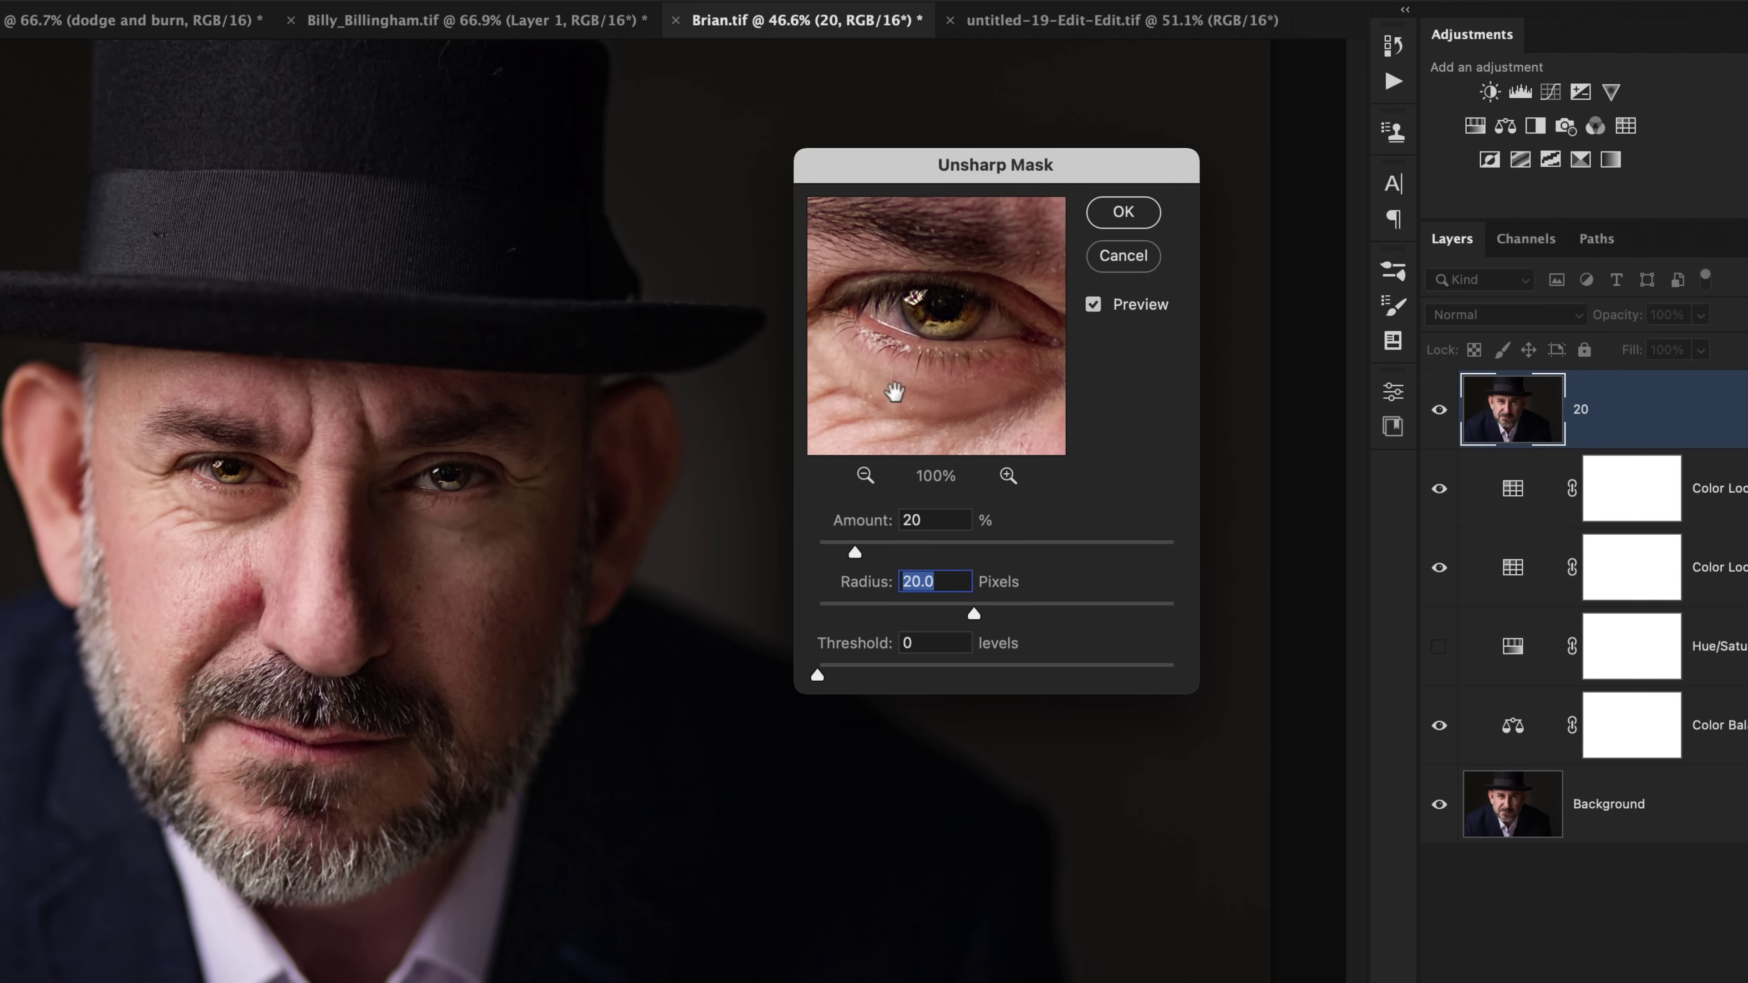
Apply the sharpening, hide it with a black layer mask, and ready a white 600 brush
click(1123, 214)
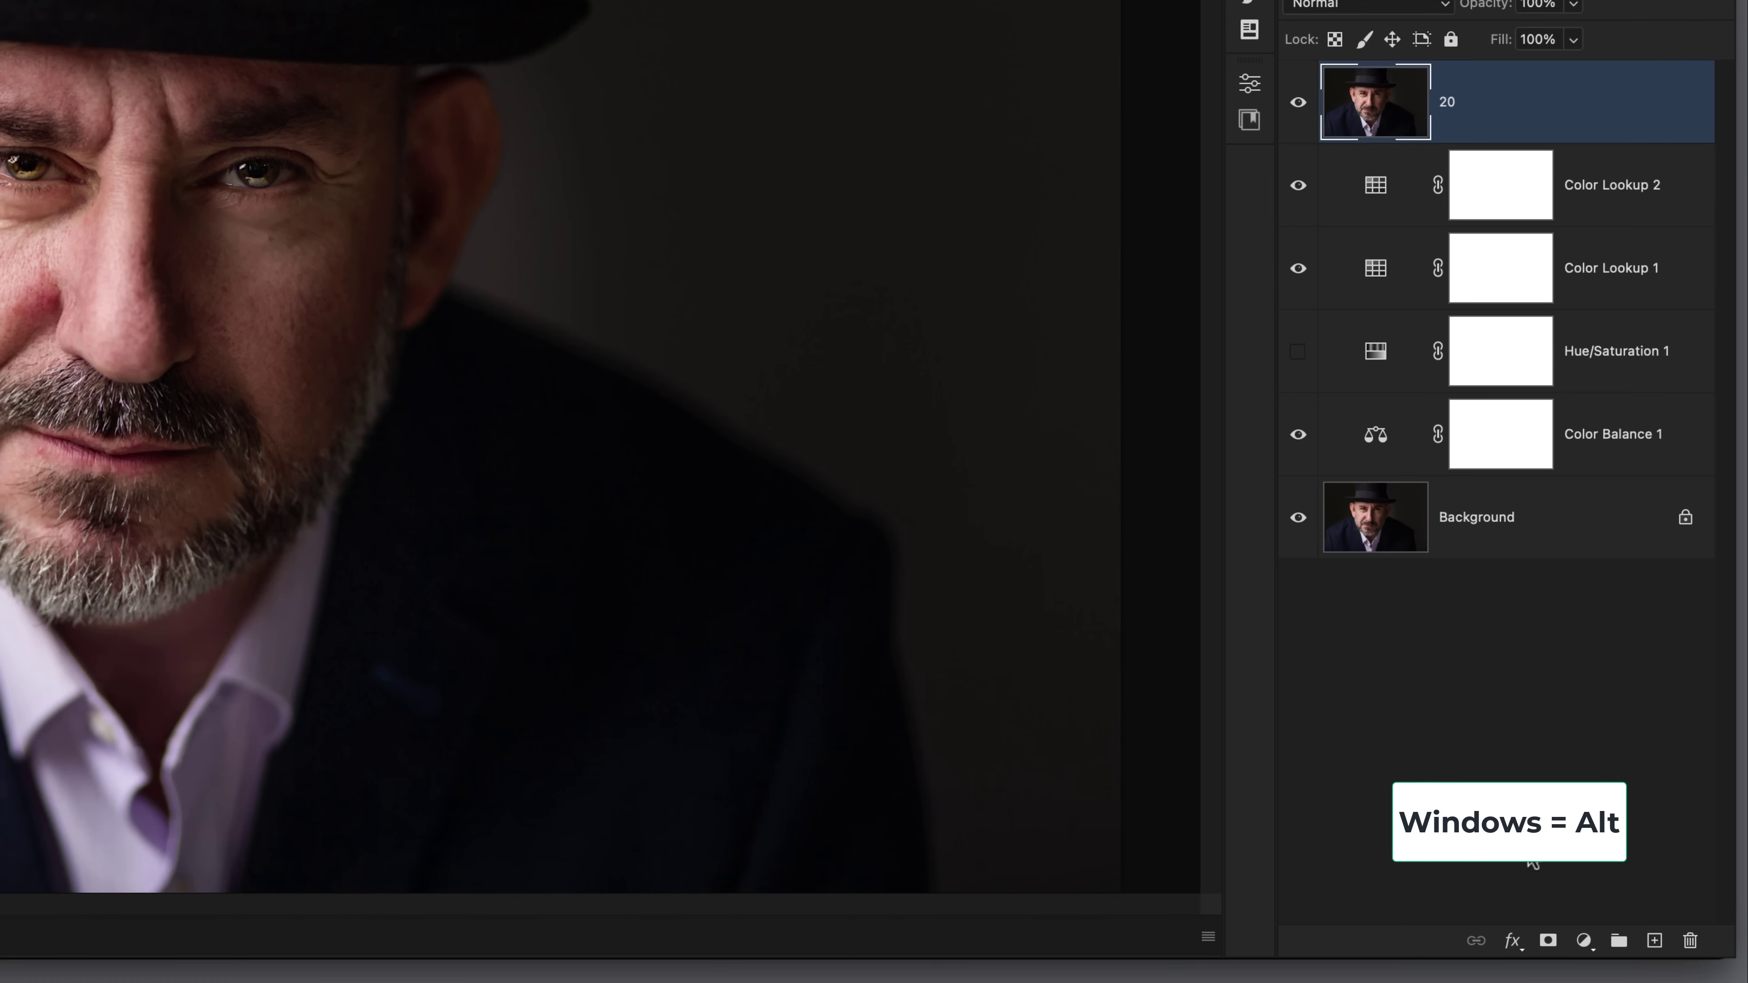
alt+click(1547, 944)
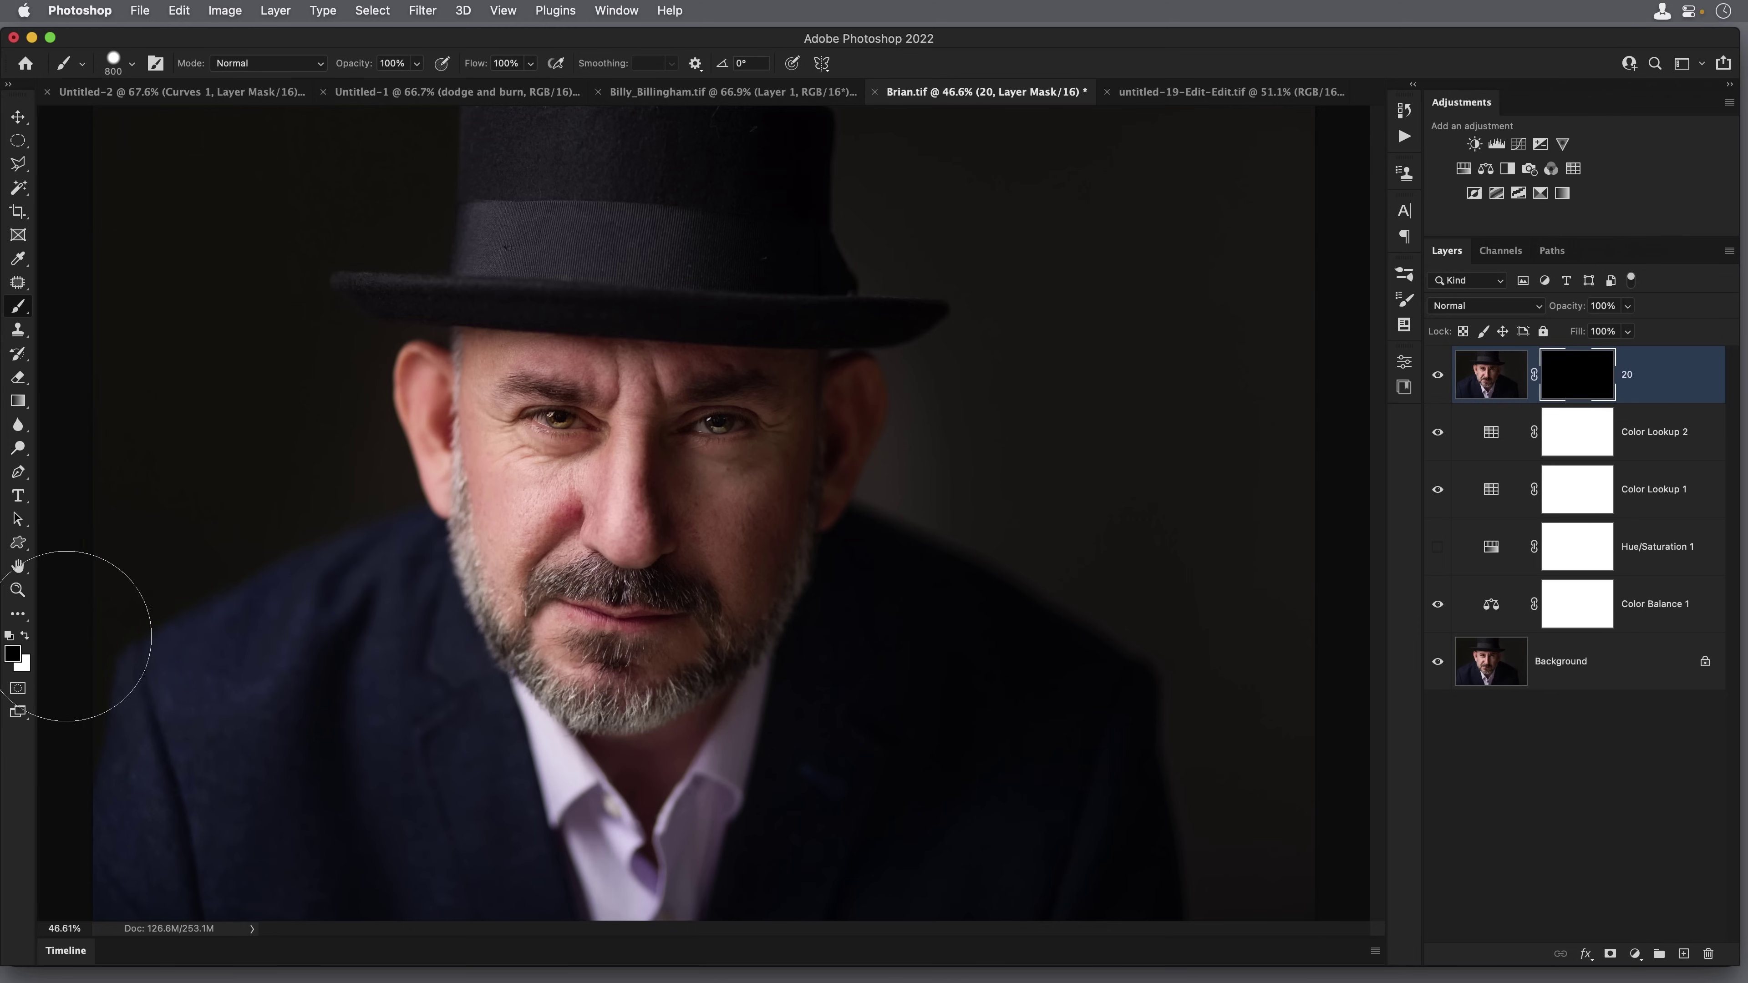
click(26, 636)
key(bracketleft)
key(bracketleft)
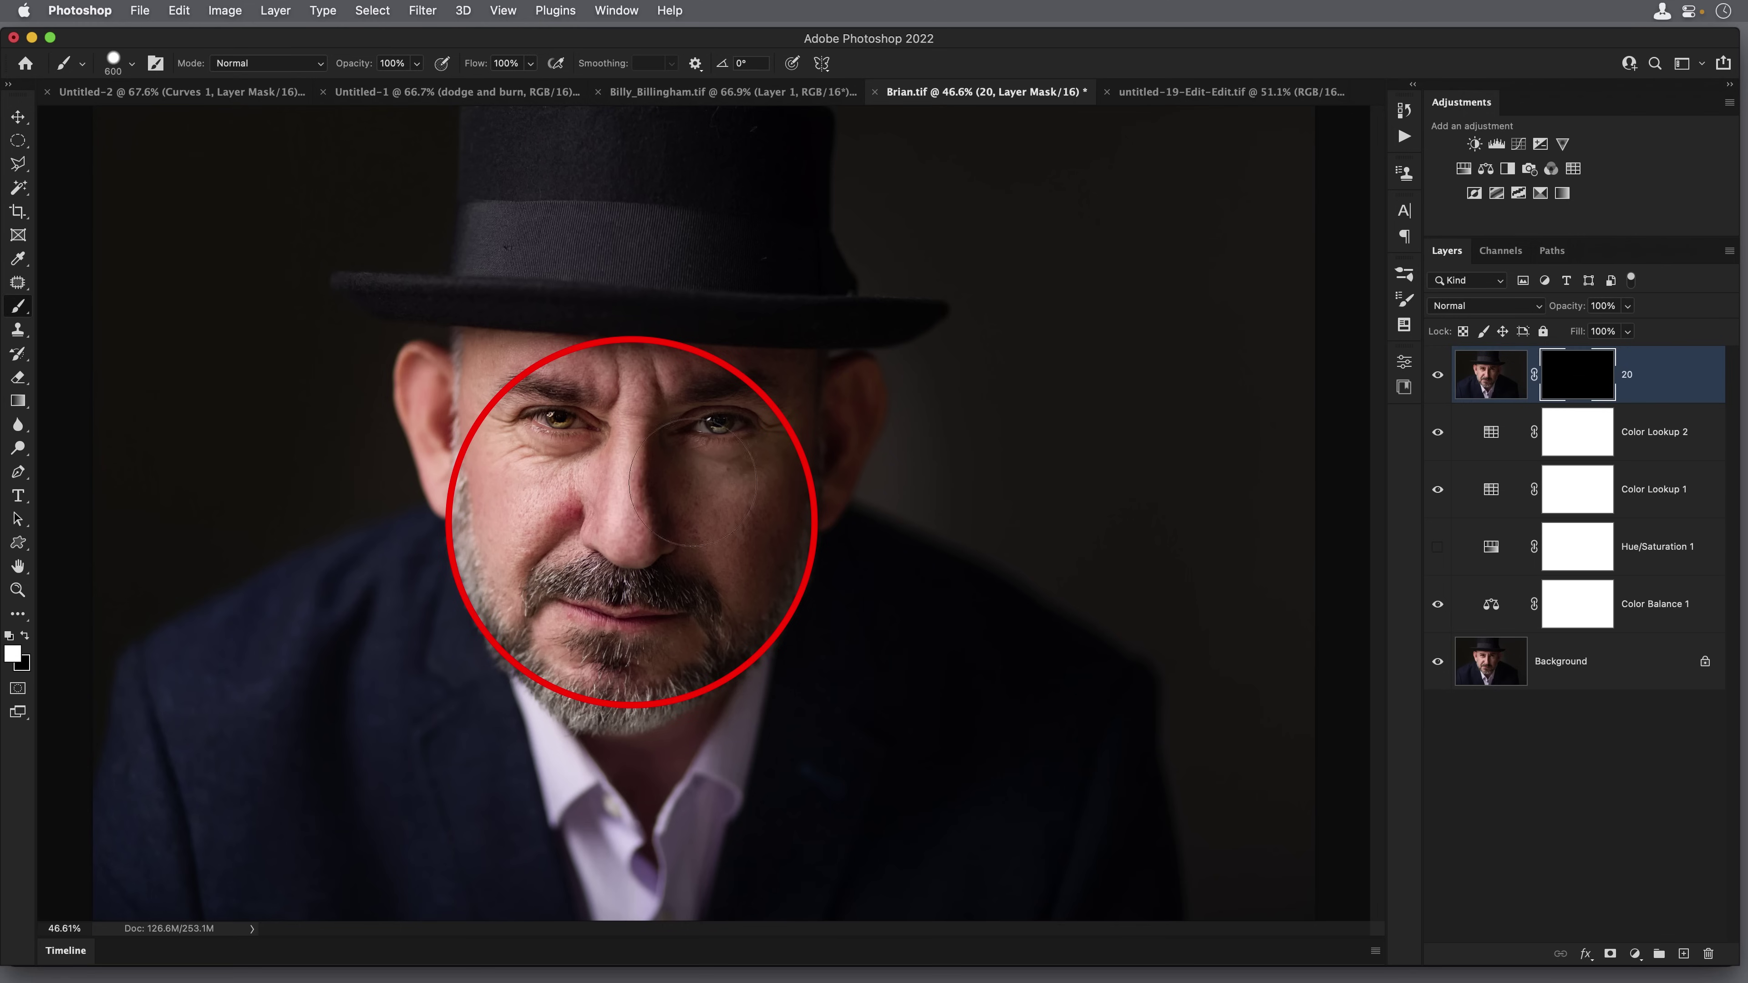
Paint white over the face on layer 20's mask, then check the mask overlay and mask view
drag(693, 483, 665, 506)
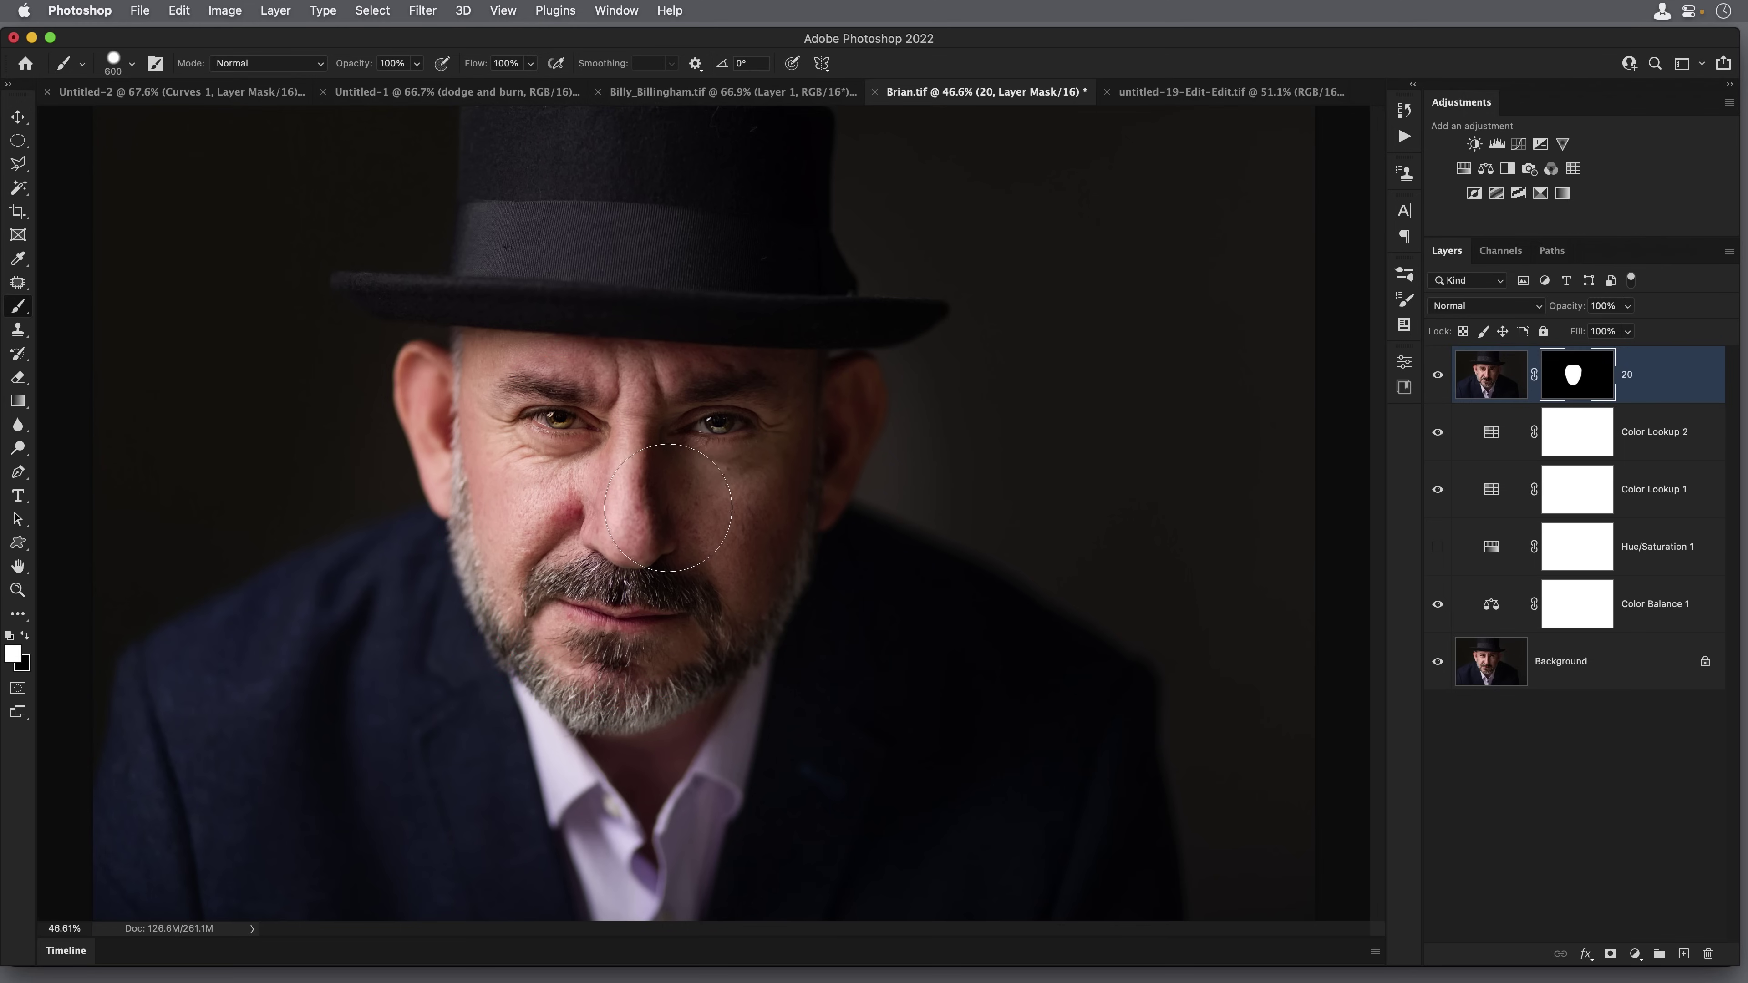
key(backslash)
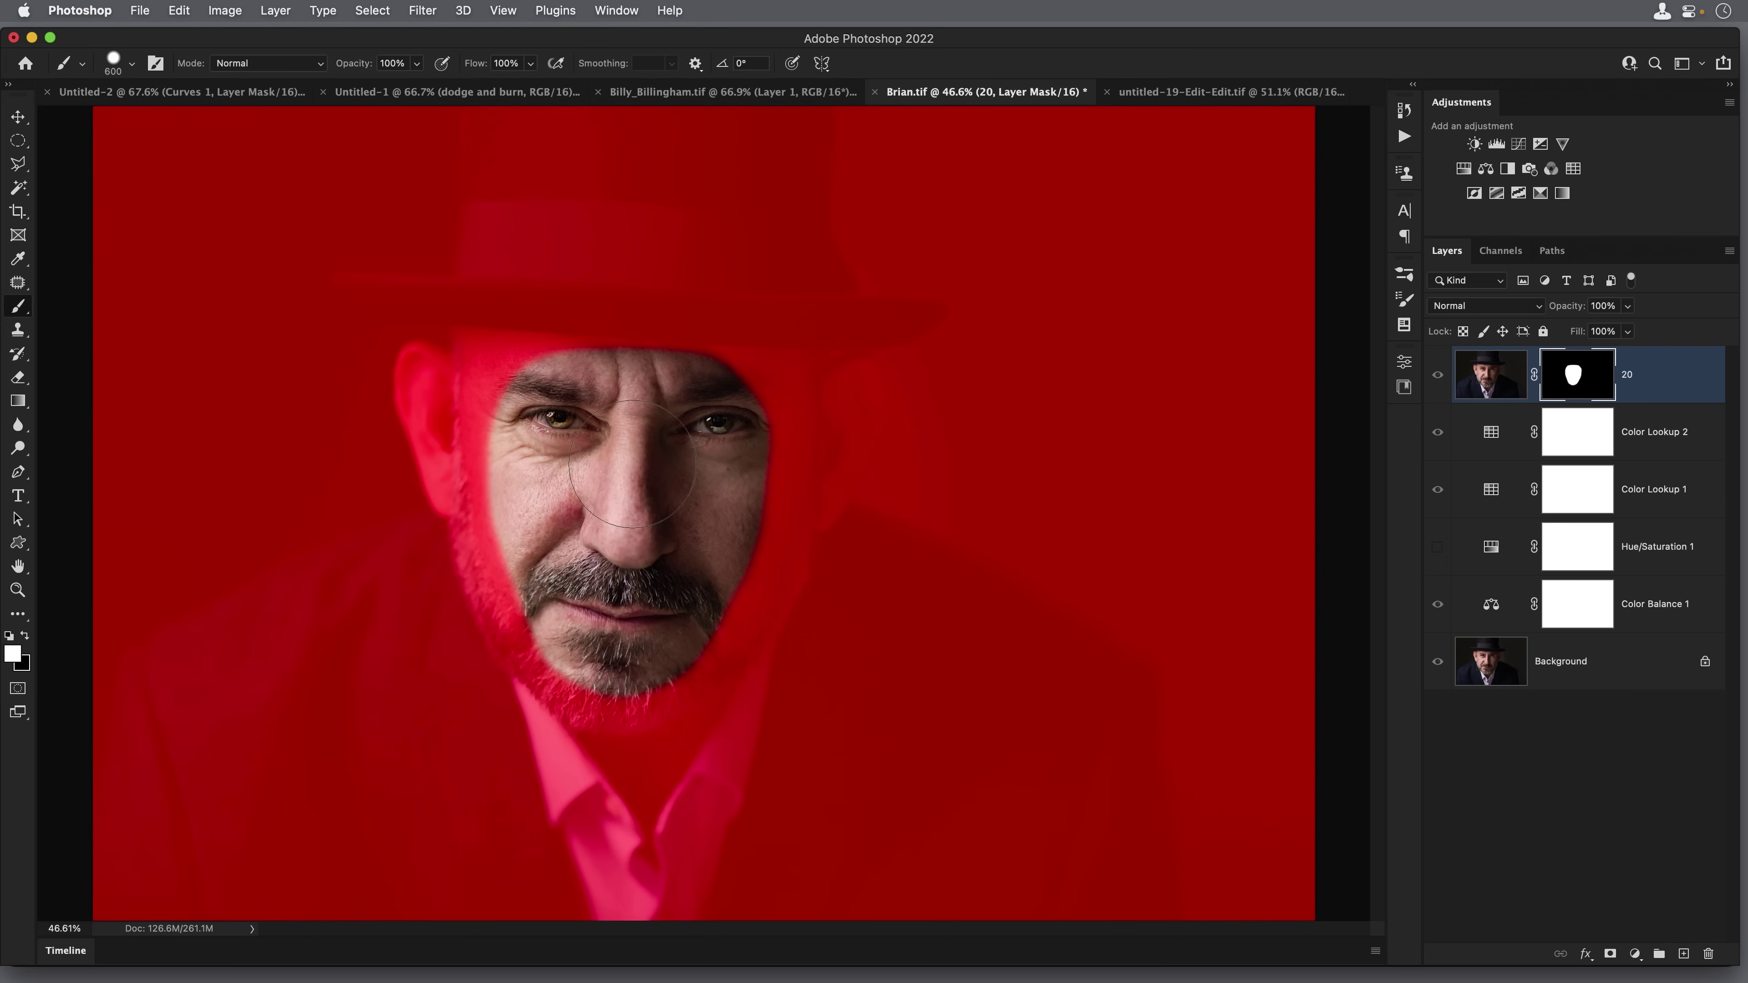
key(backslash)
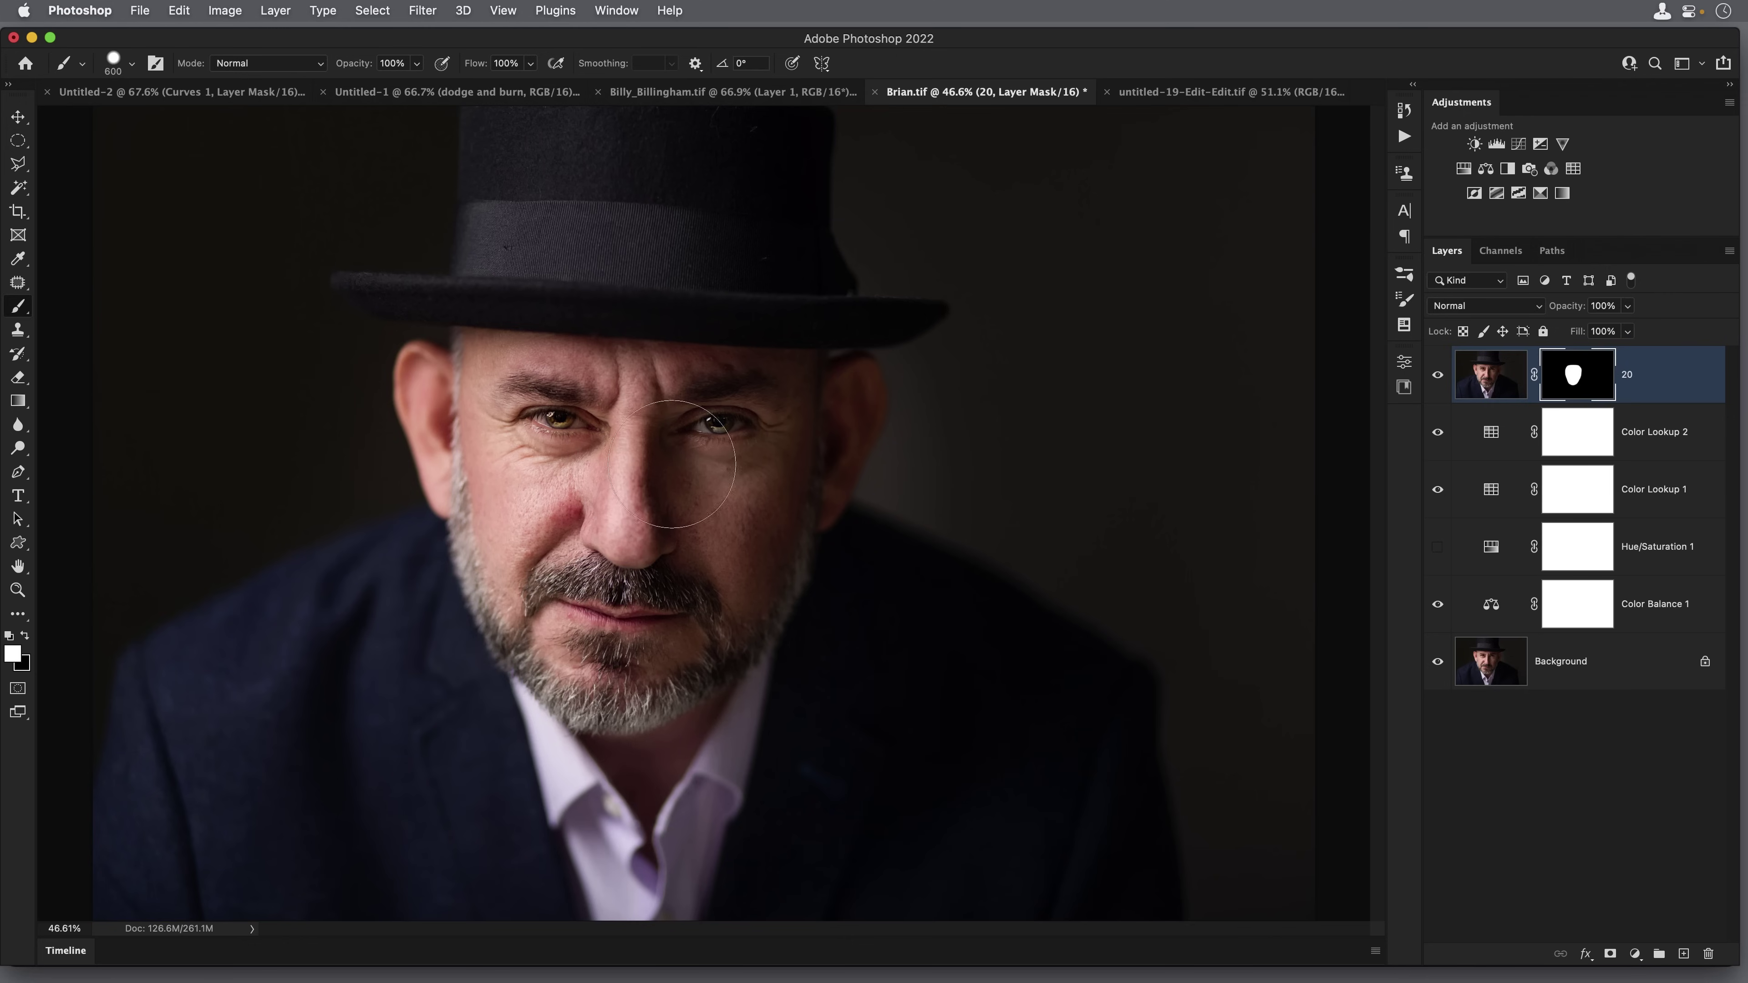
alt+click(1575, 383)
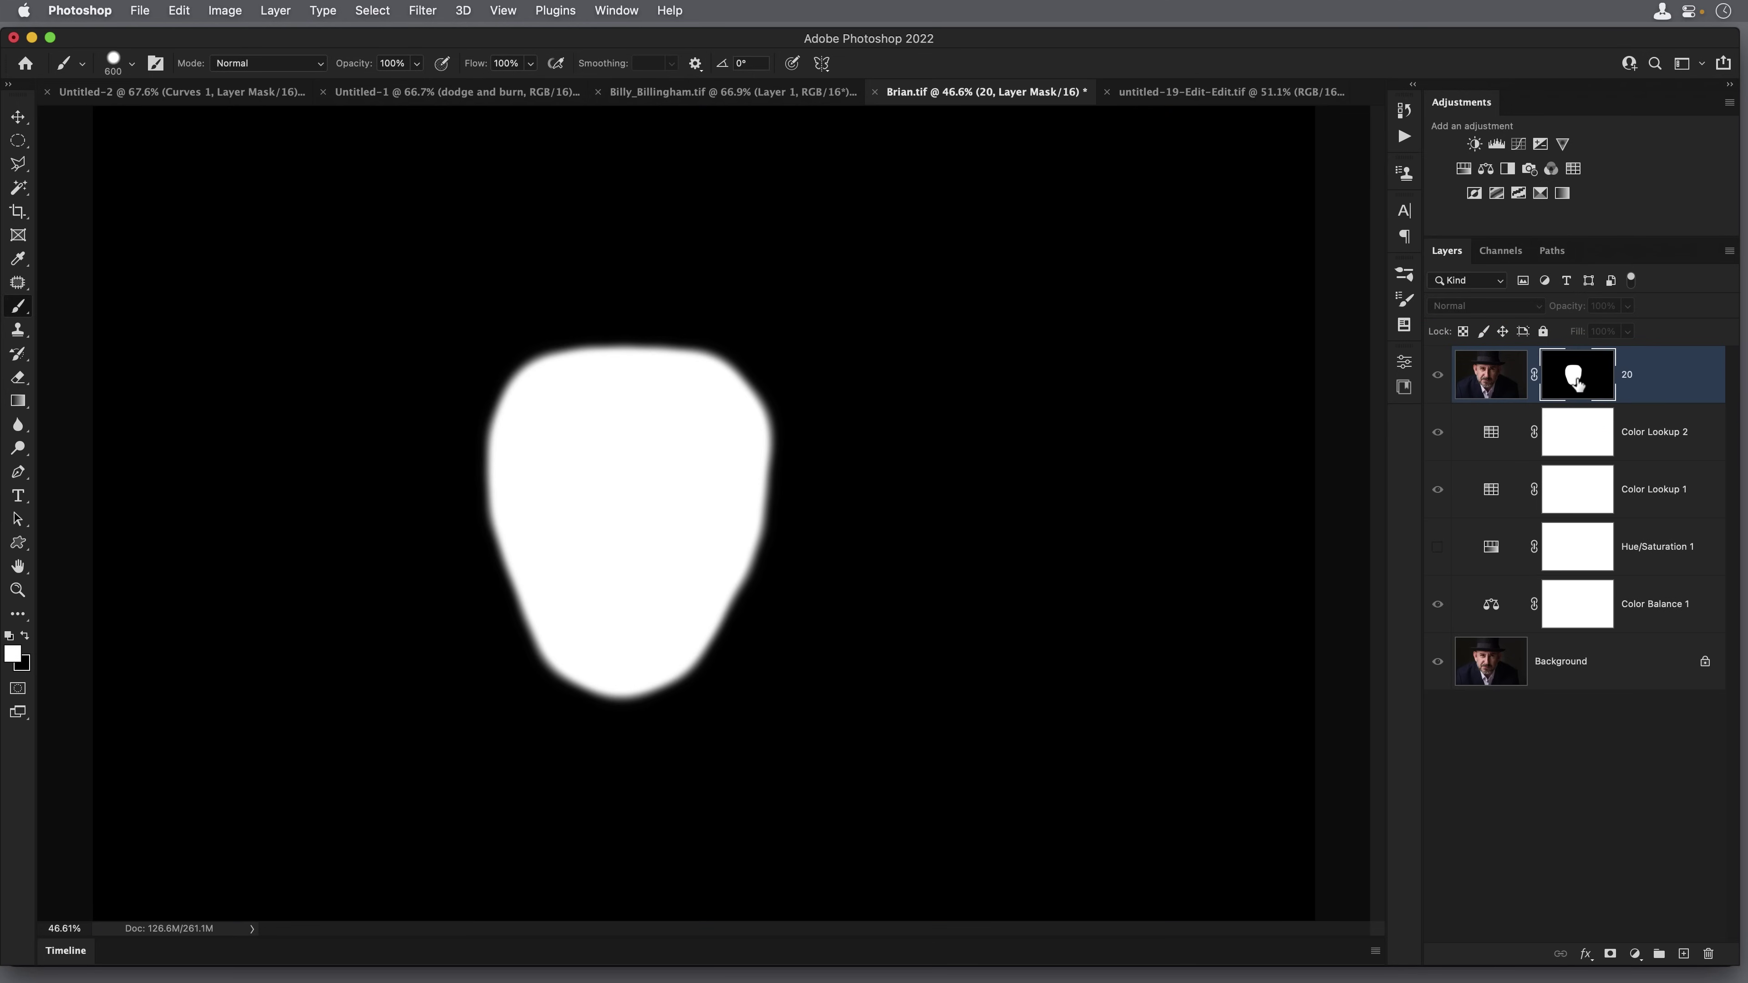
alt+click(1577, 383)
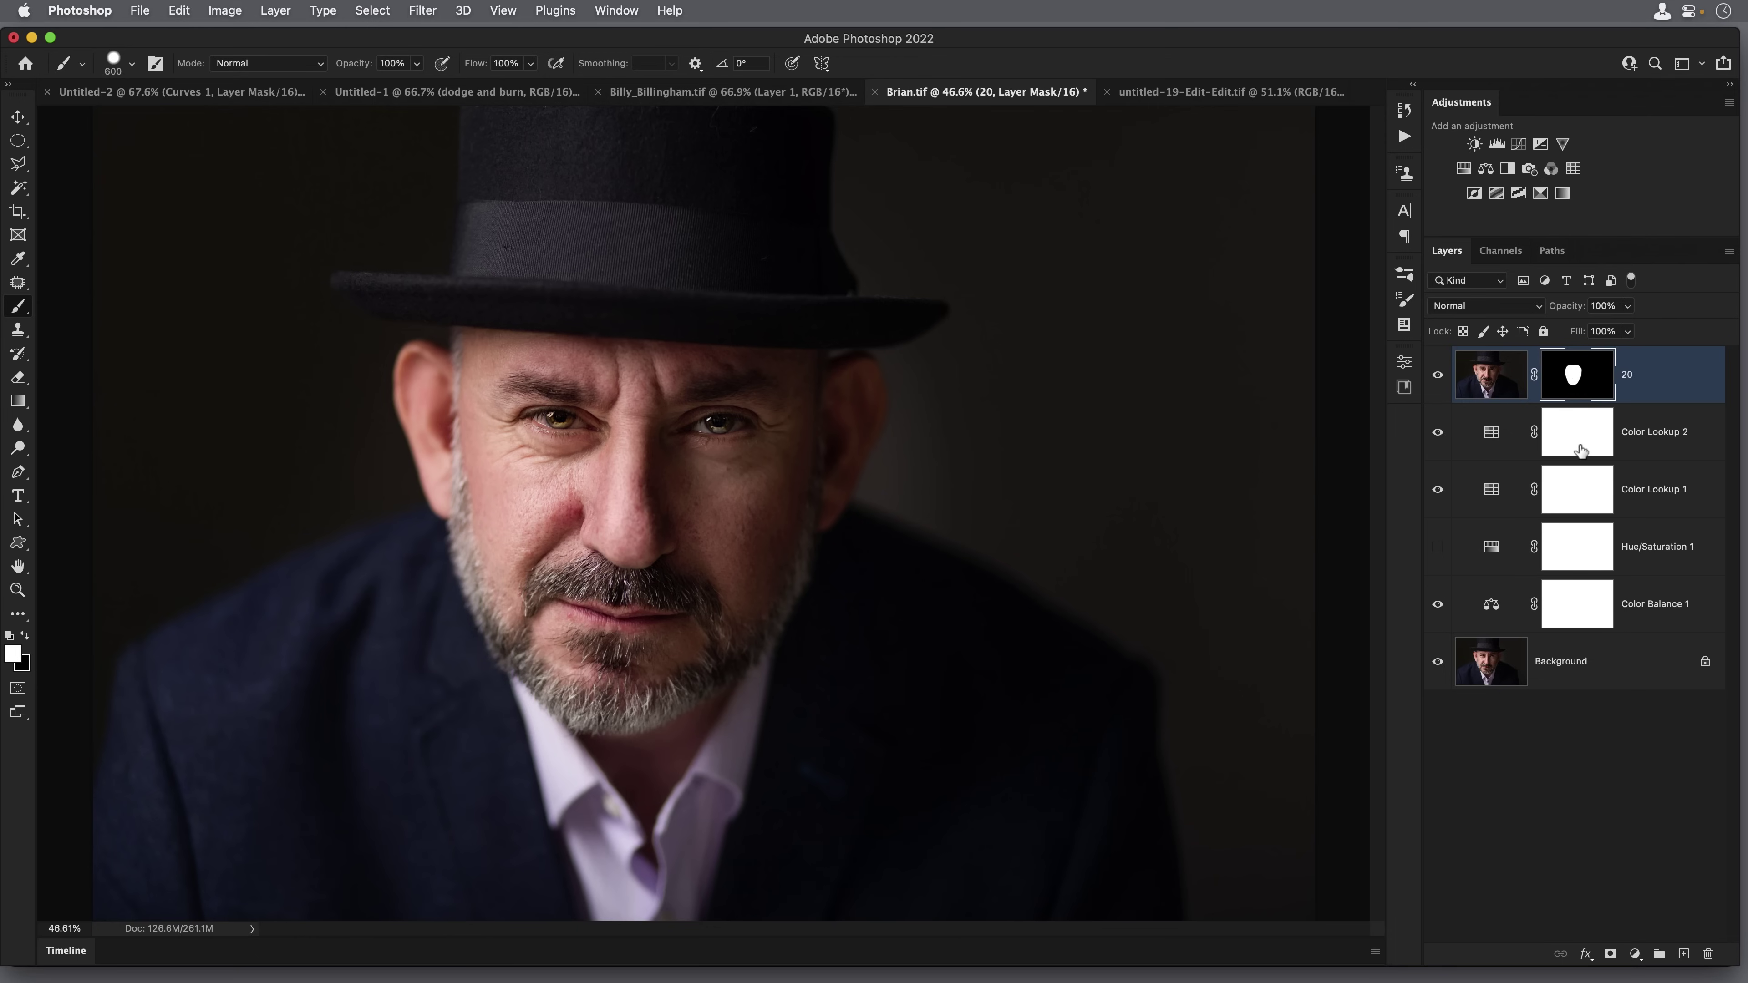
Reselect layer 20's image, stamp visible layers into a new top layer and name it '10'
click(1516, 390)
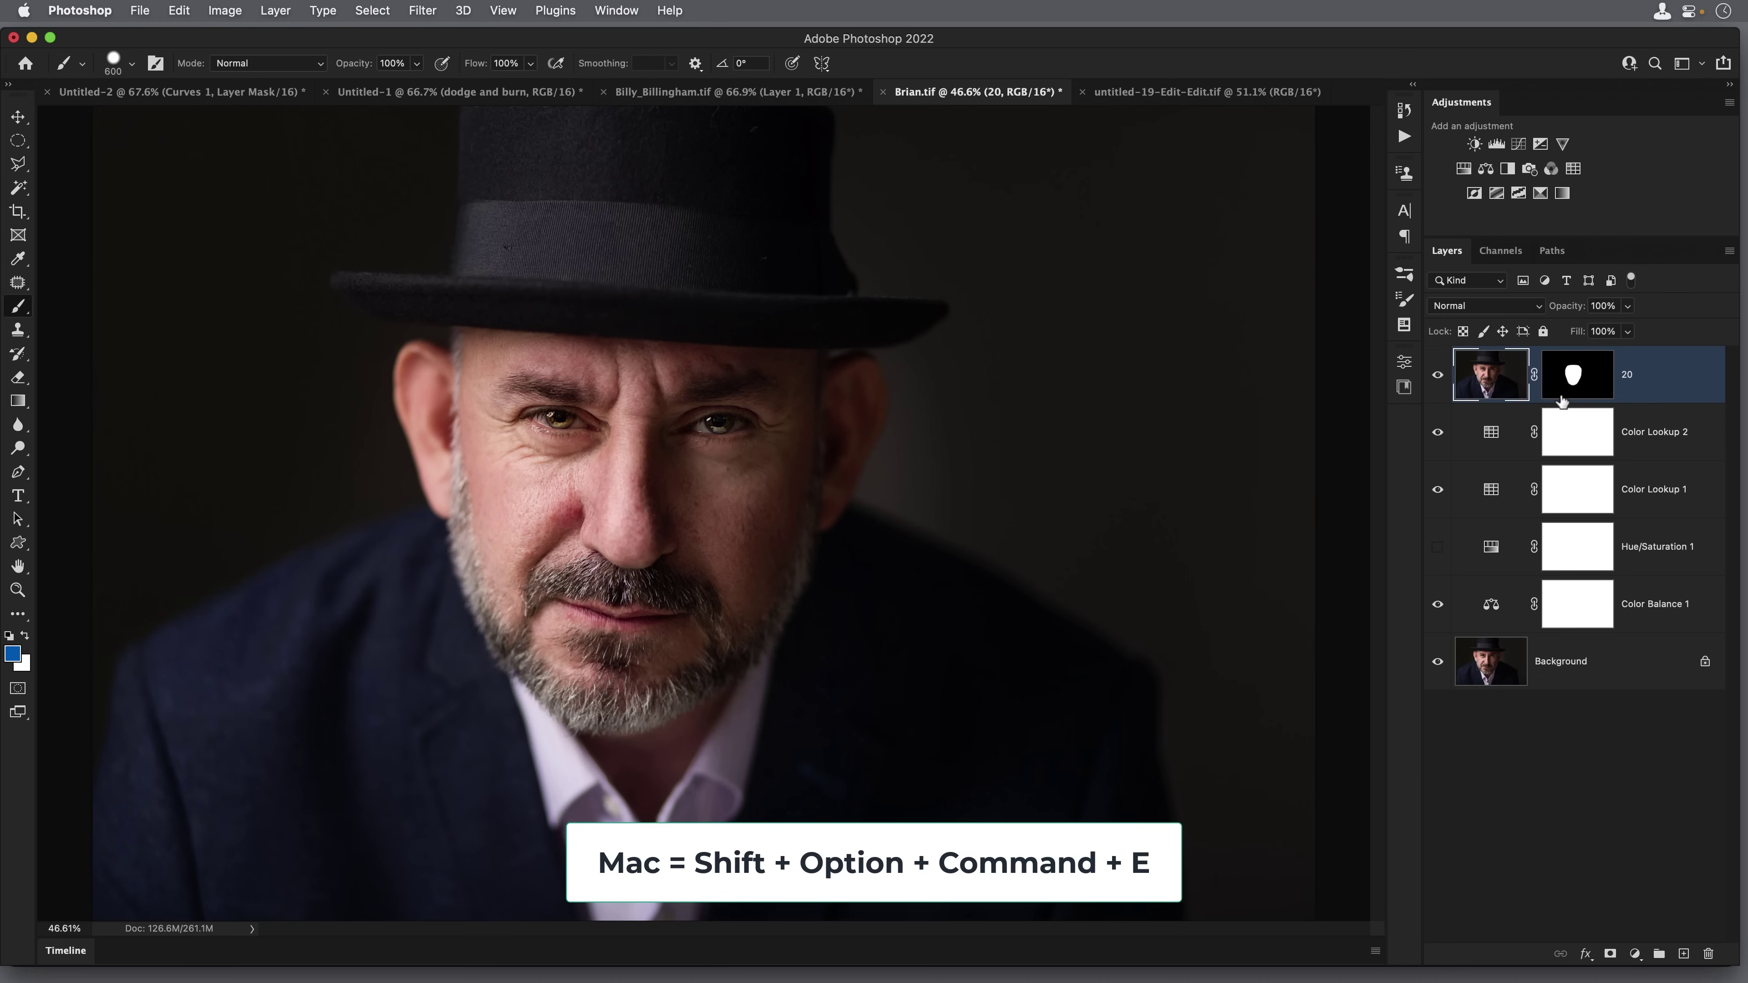
key(alt+shift+super+e)
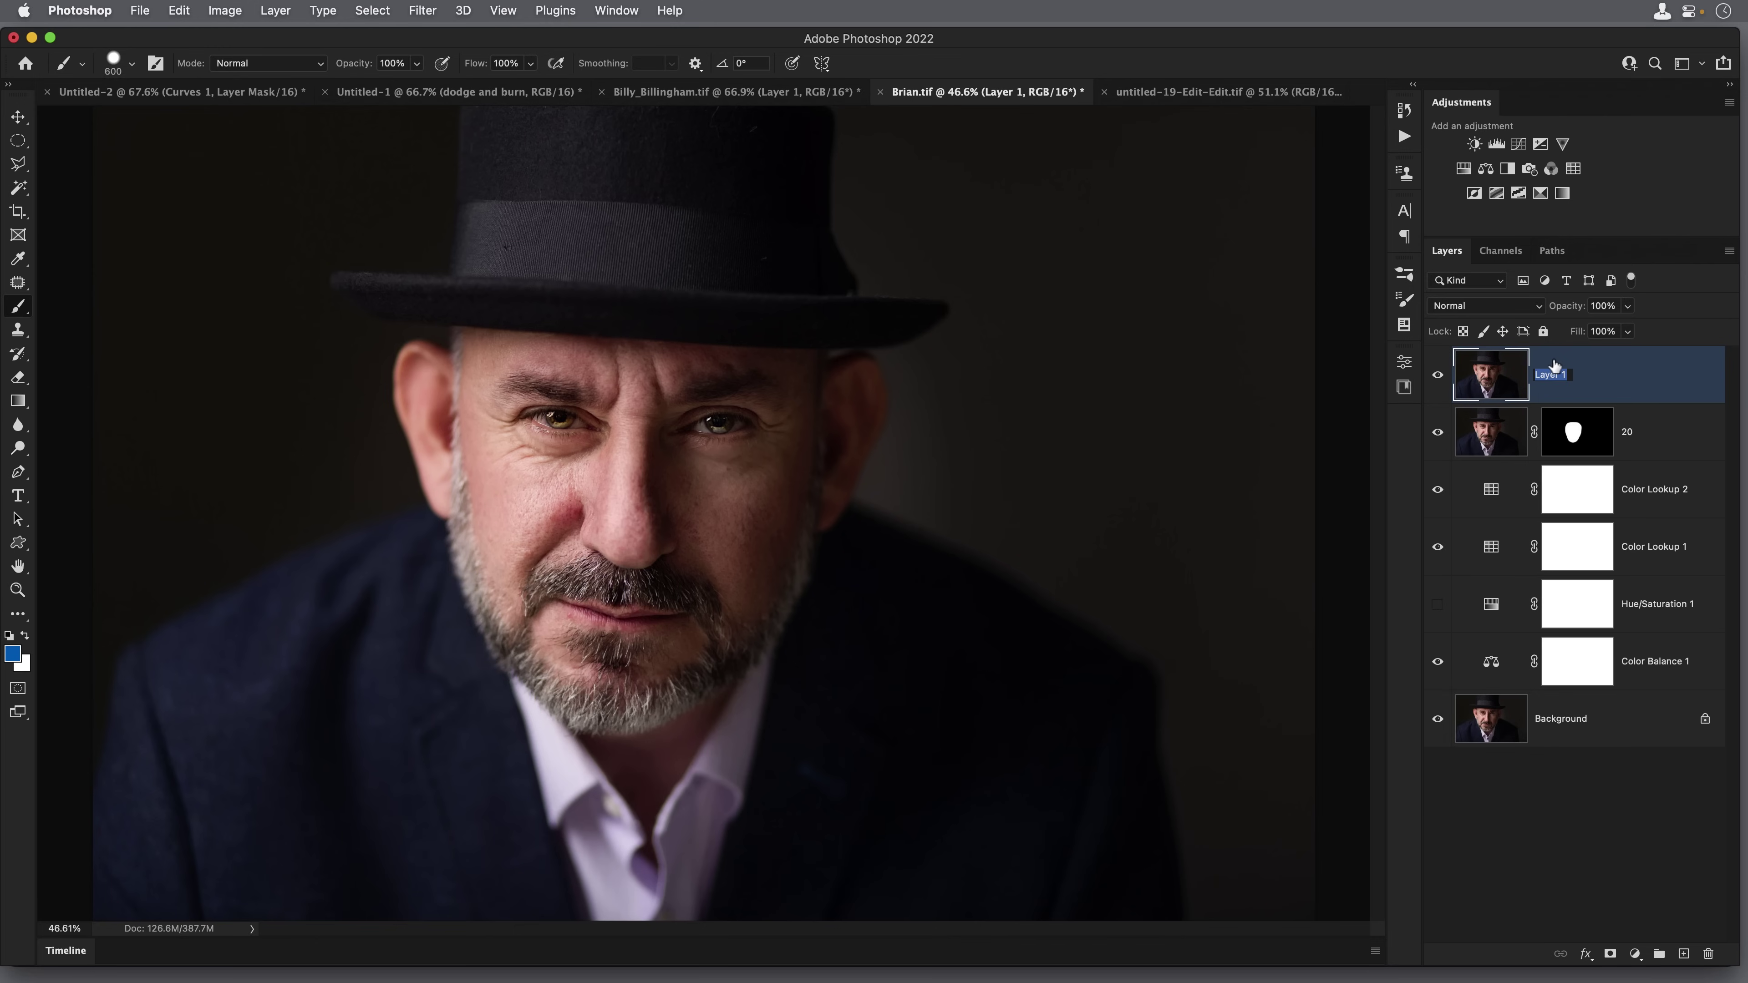
text(10)
key(Return)
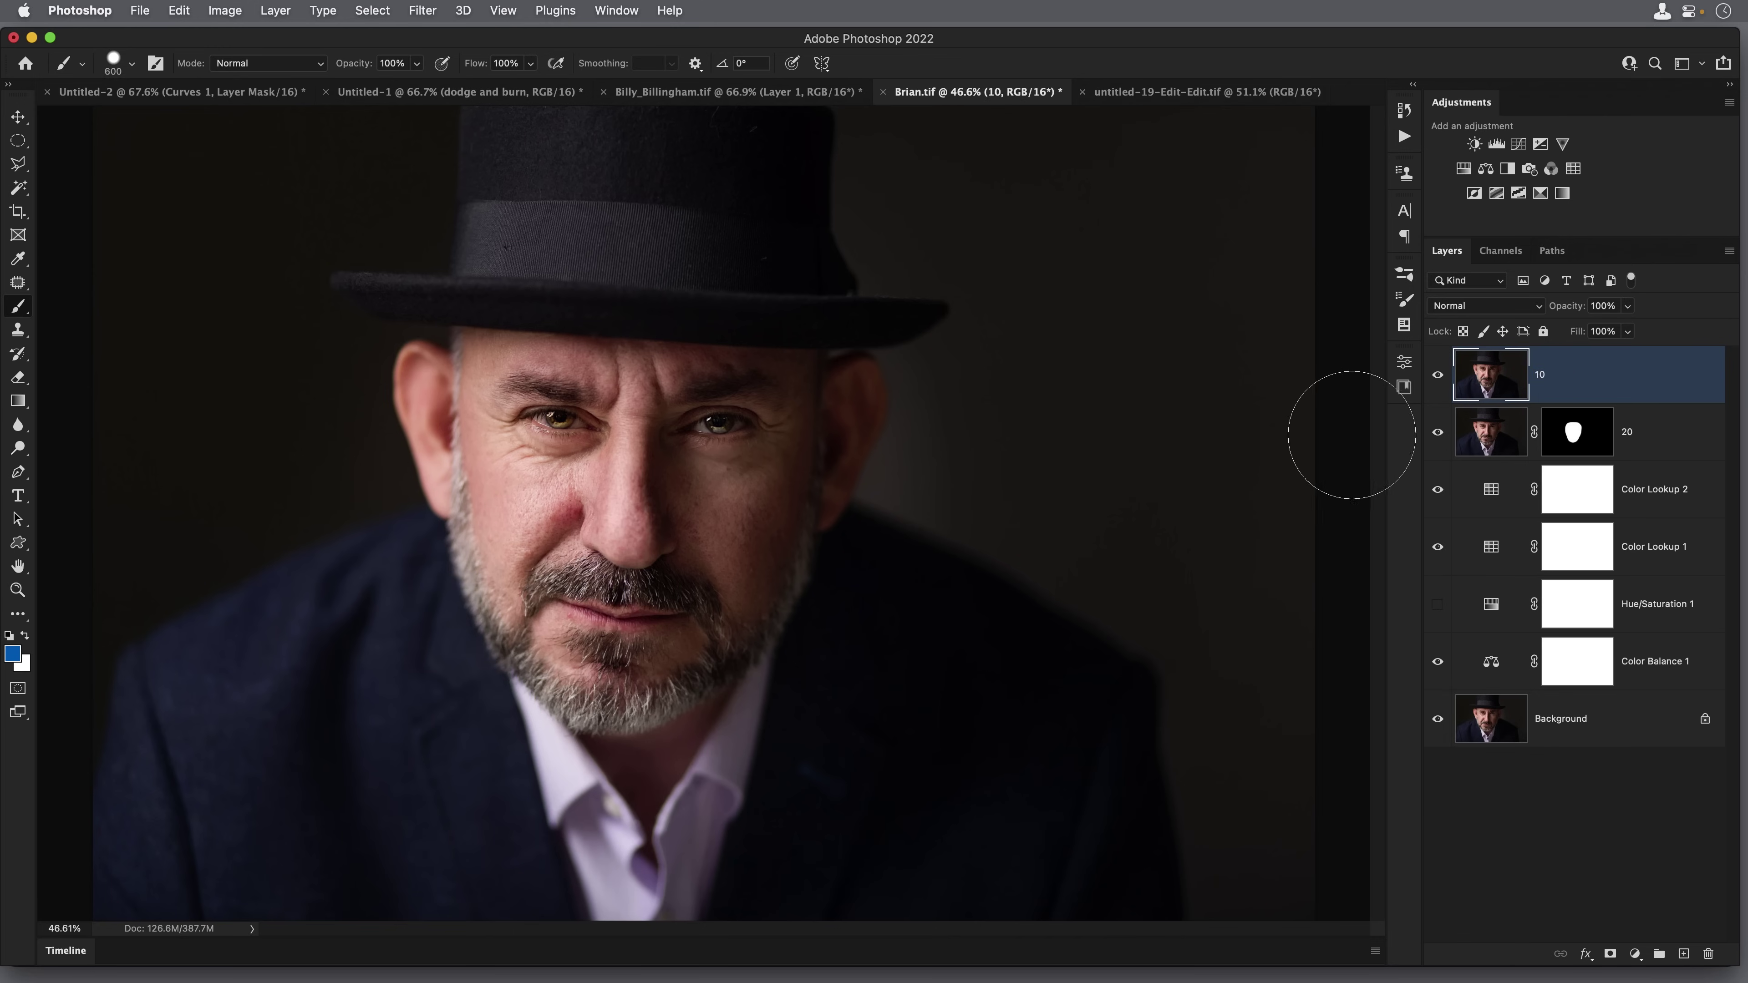
Apply Unsharp Mask to layer 10 with Amount 10% and Radius 1 pixel
click(432, 15)
mouse_move(493, 351)
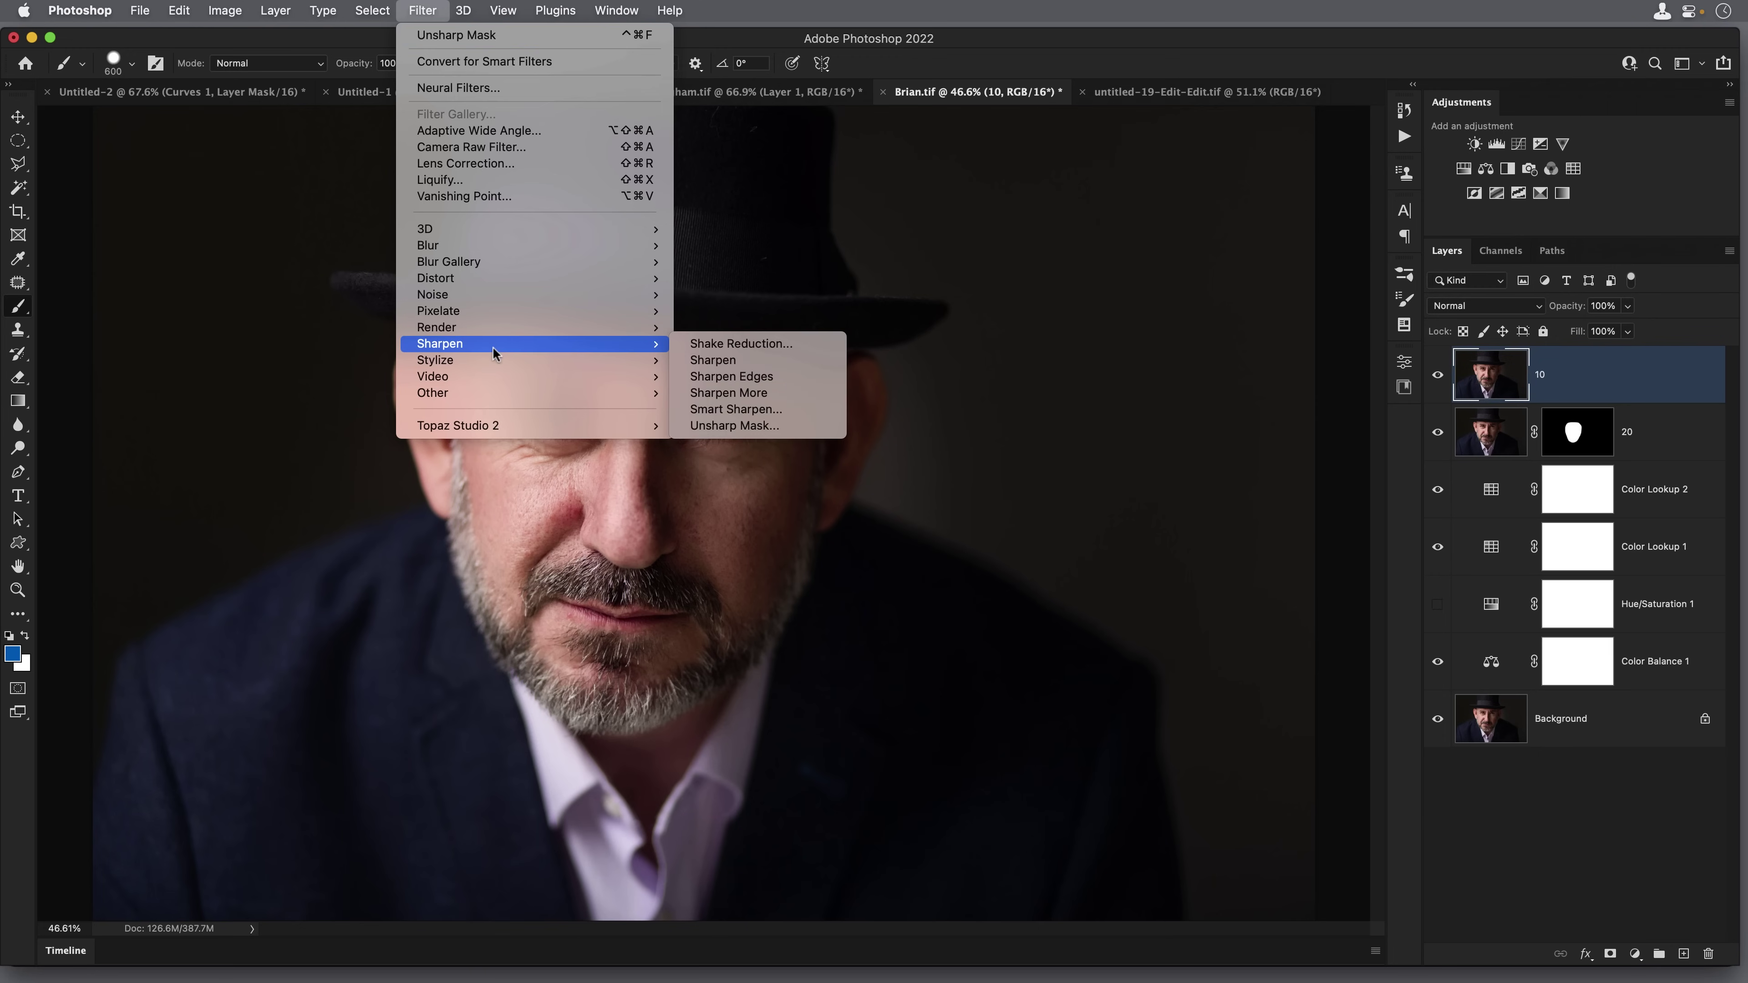
click(751, 427)
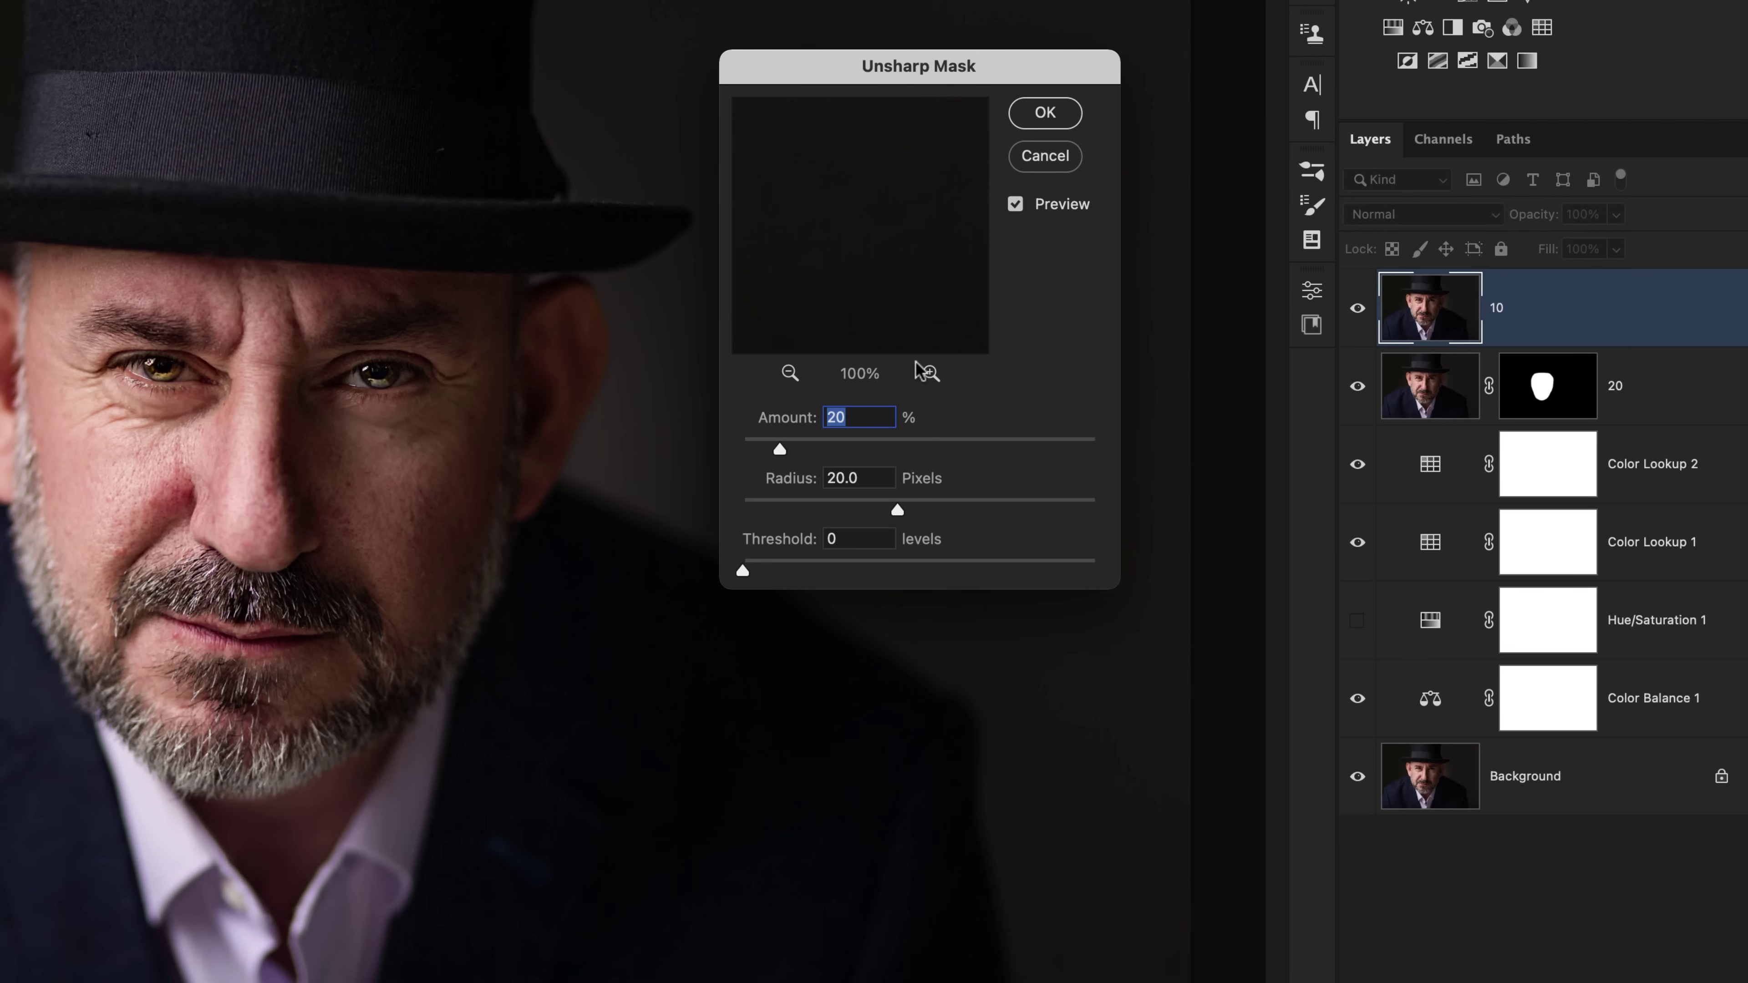
text(1)
key(Tab)
text(1)
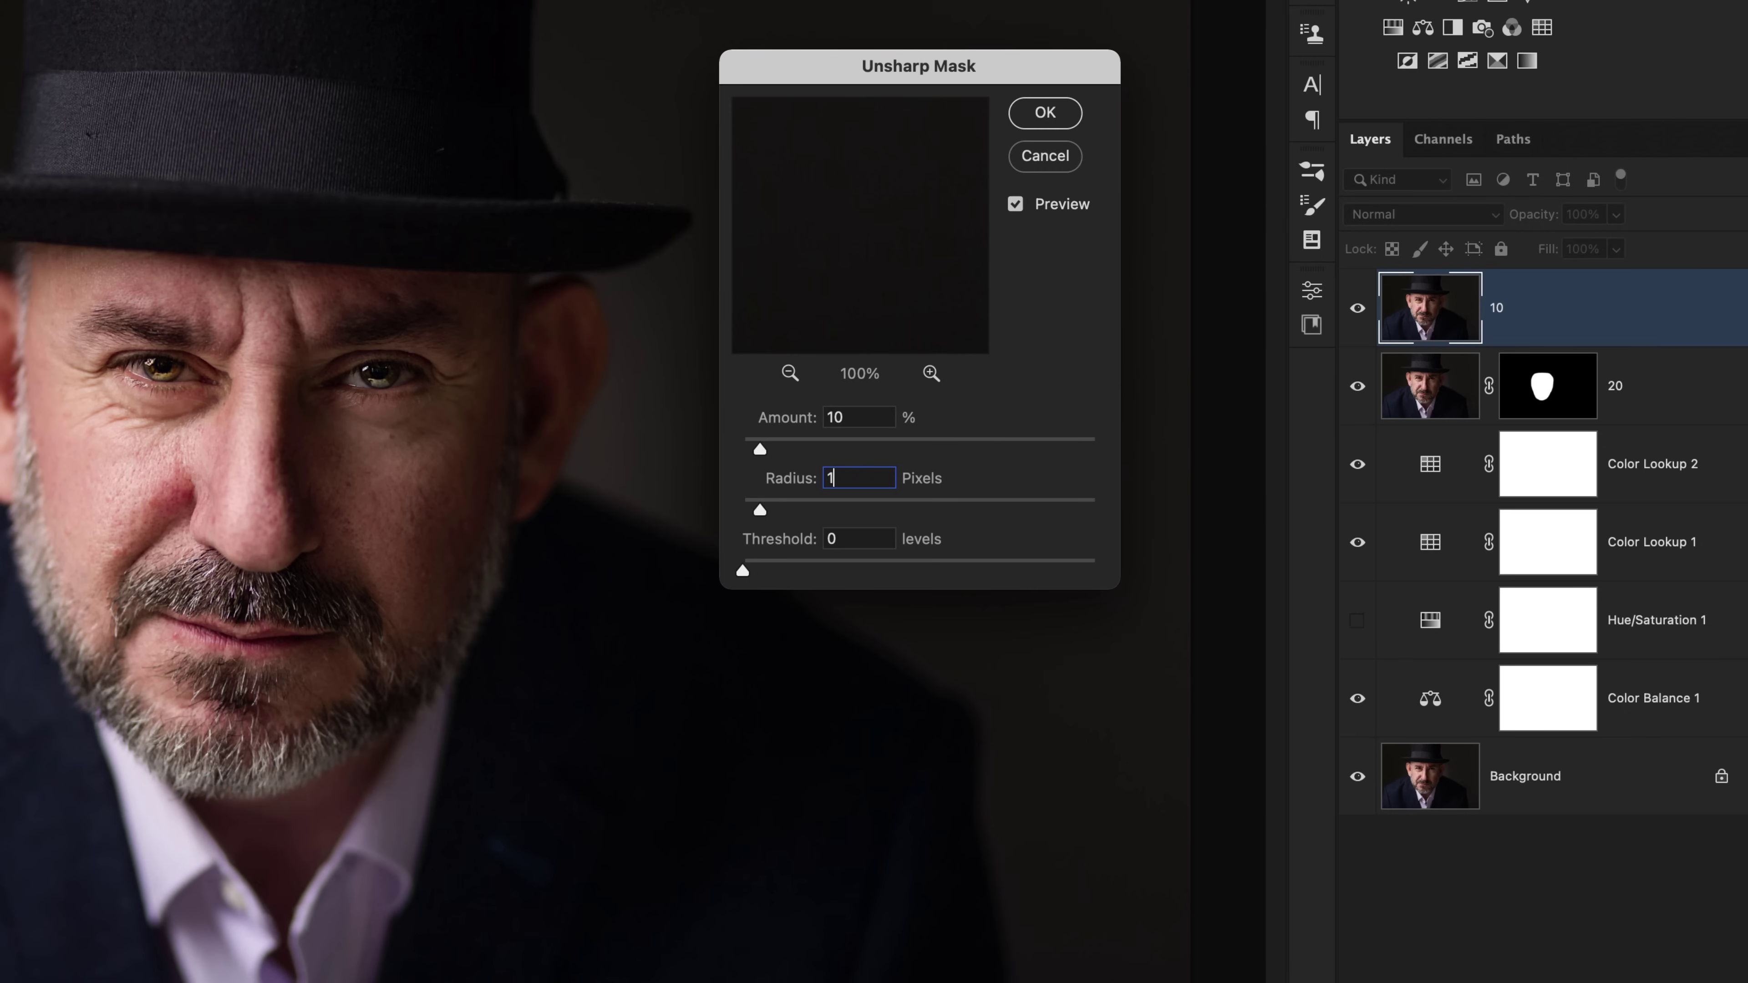
click(1043, 115)
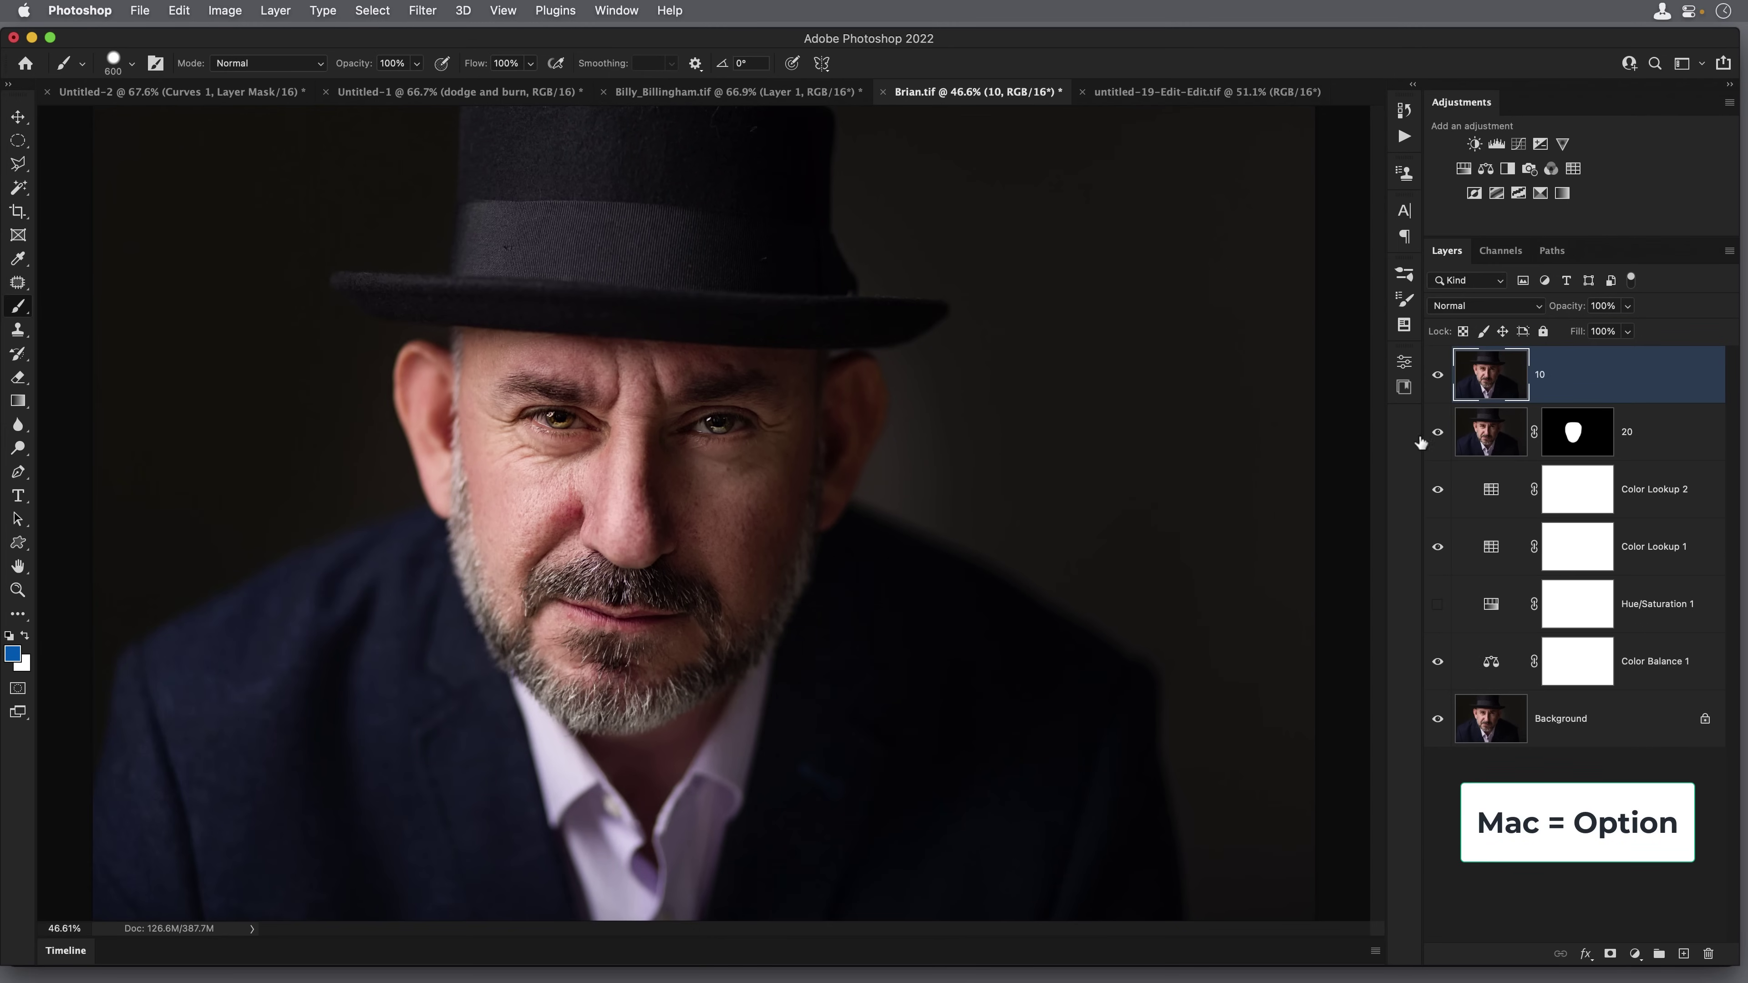
Add a black layer mask to layer 10, hiding its sharpening
alt+click(1610, 955)
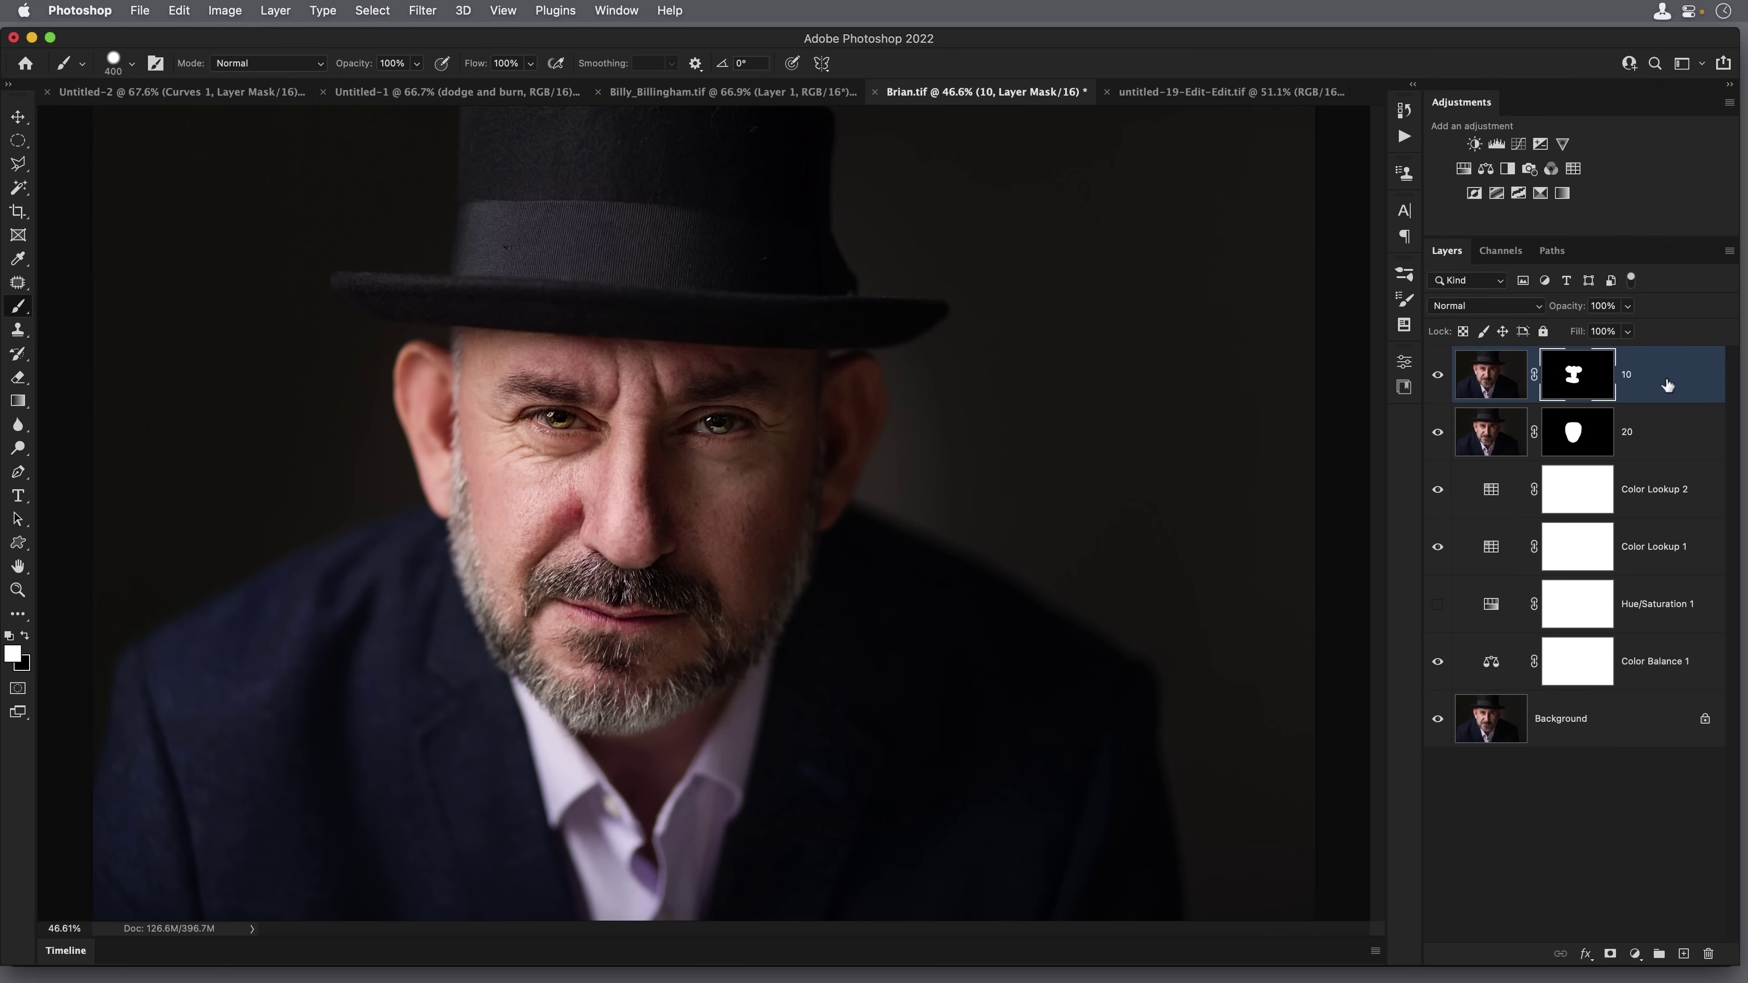
Put layers 20 and 10 together into a new group named 2010
shift+click(1658, 431)
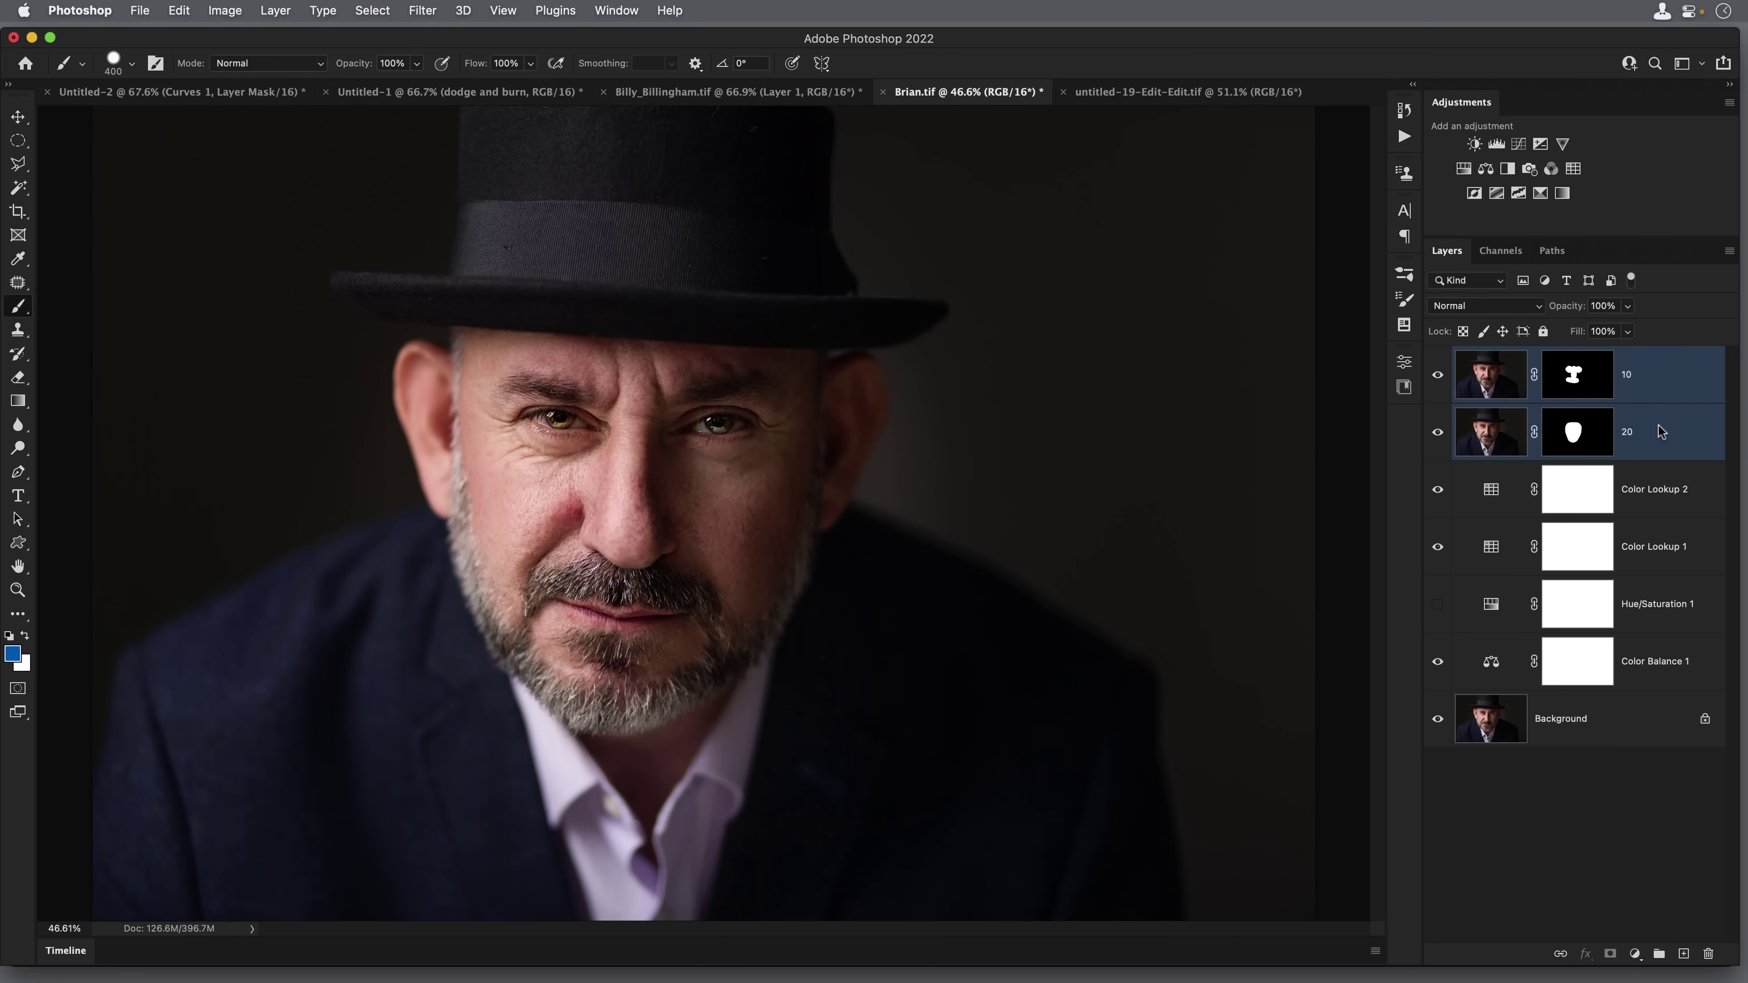
click(1730, 255)
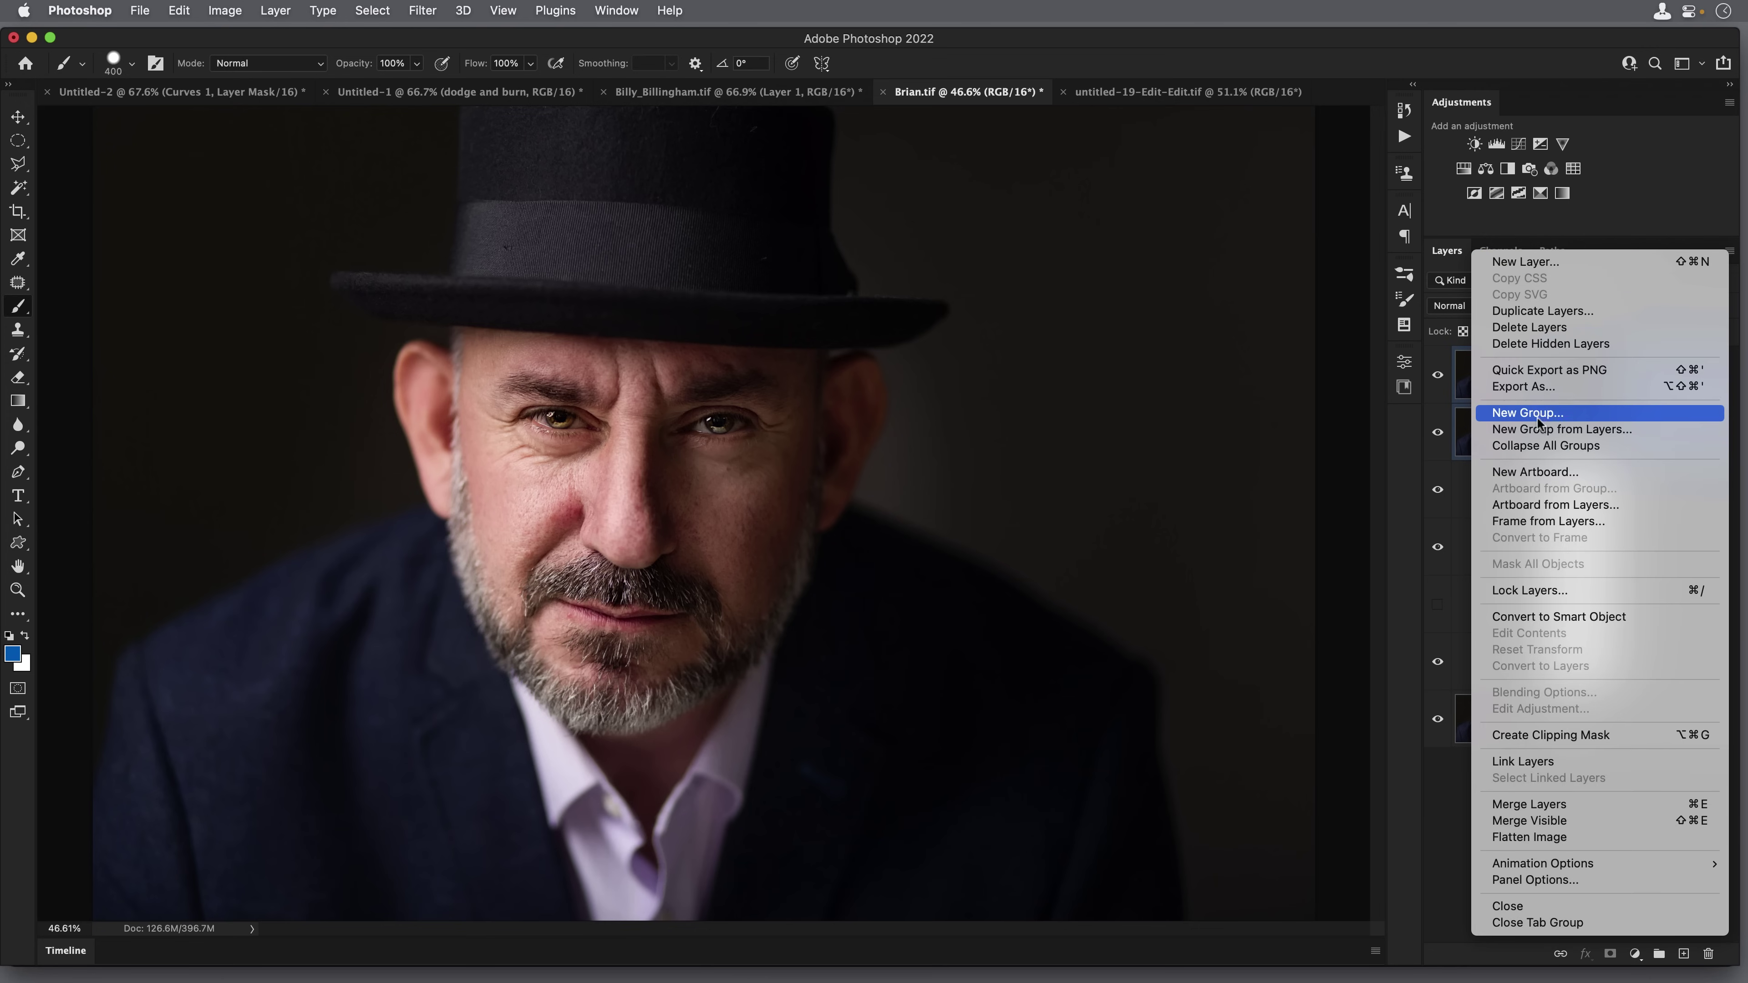
click(1542, 431)
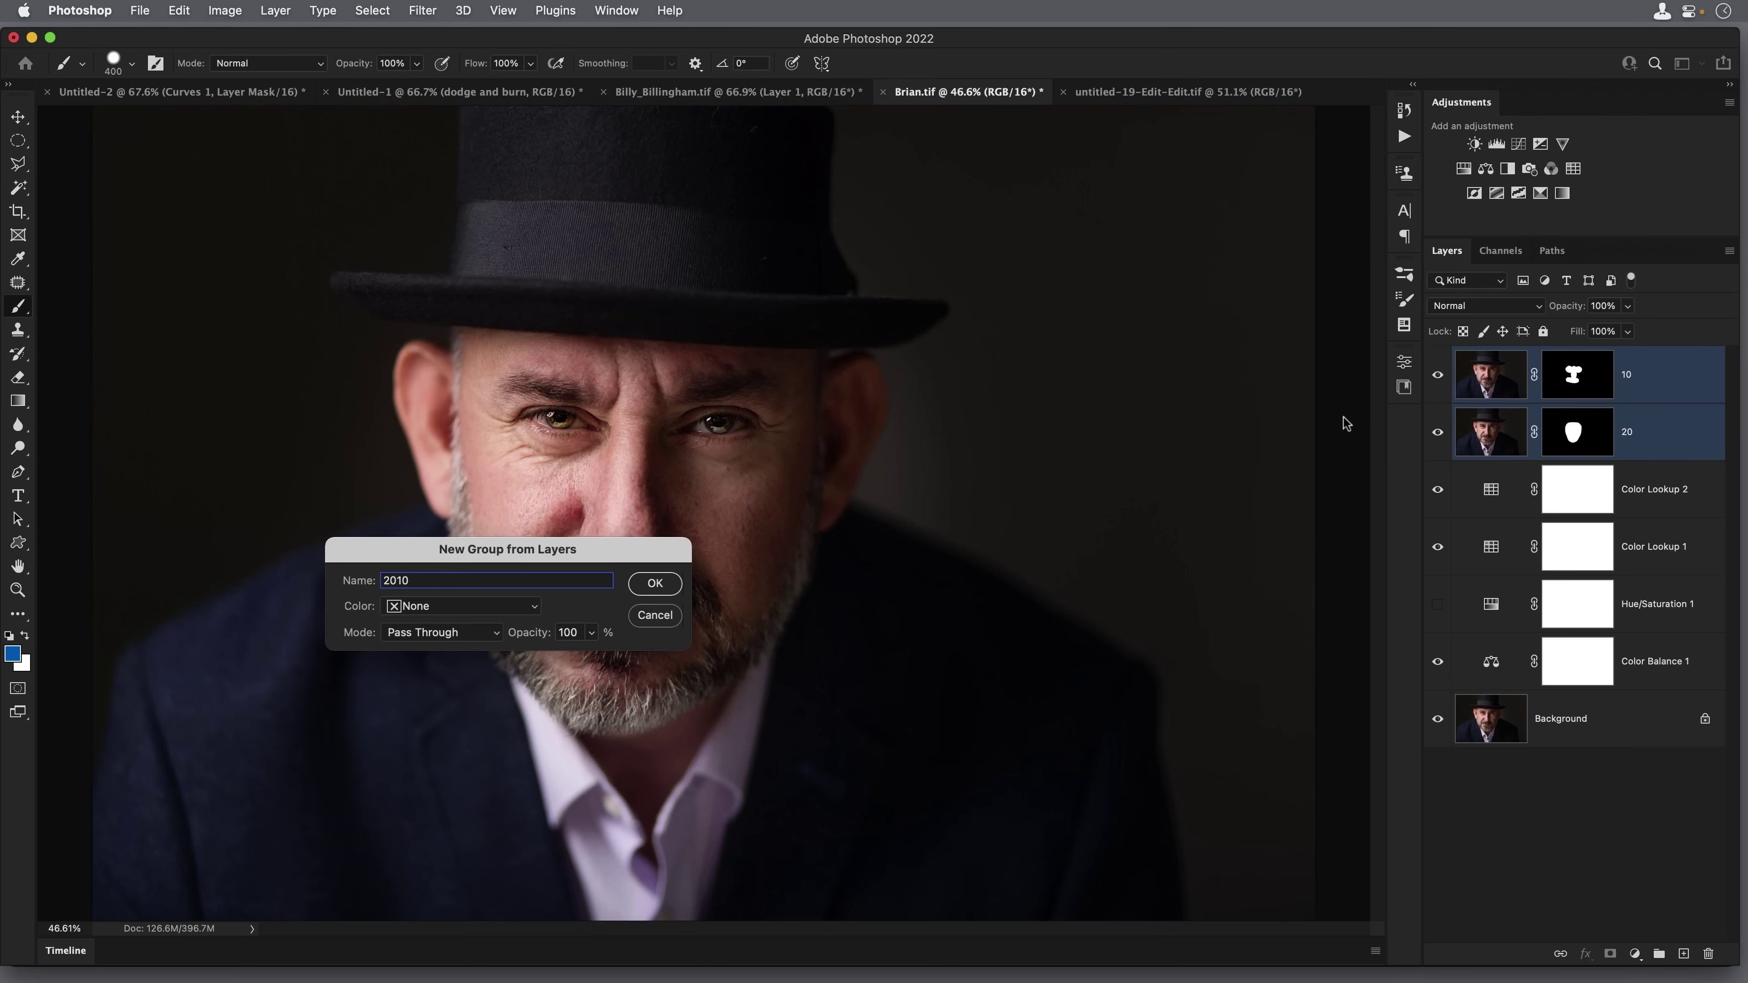
key(Return)
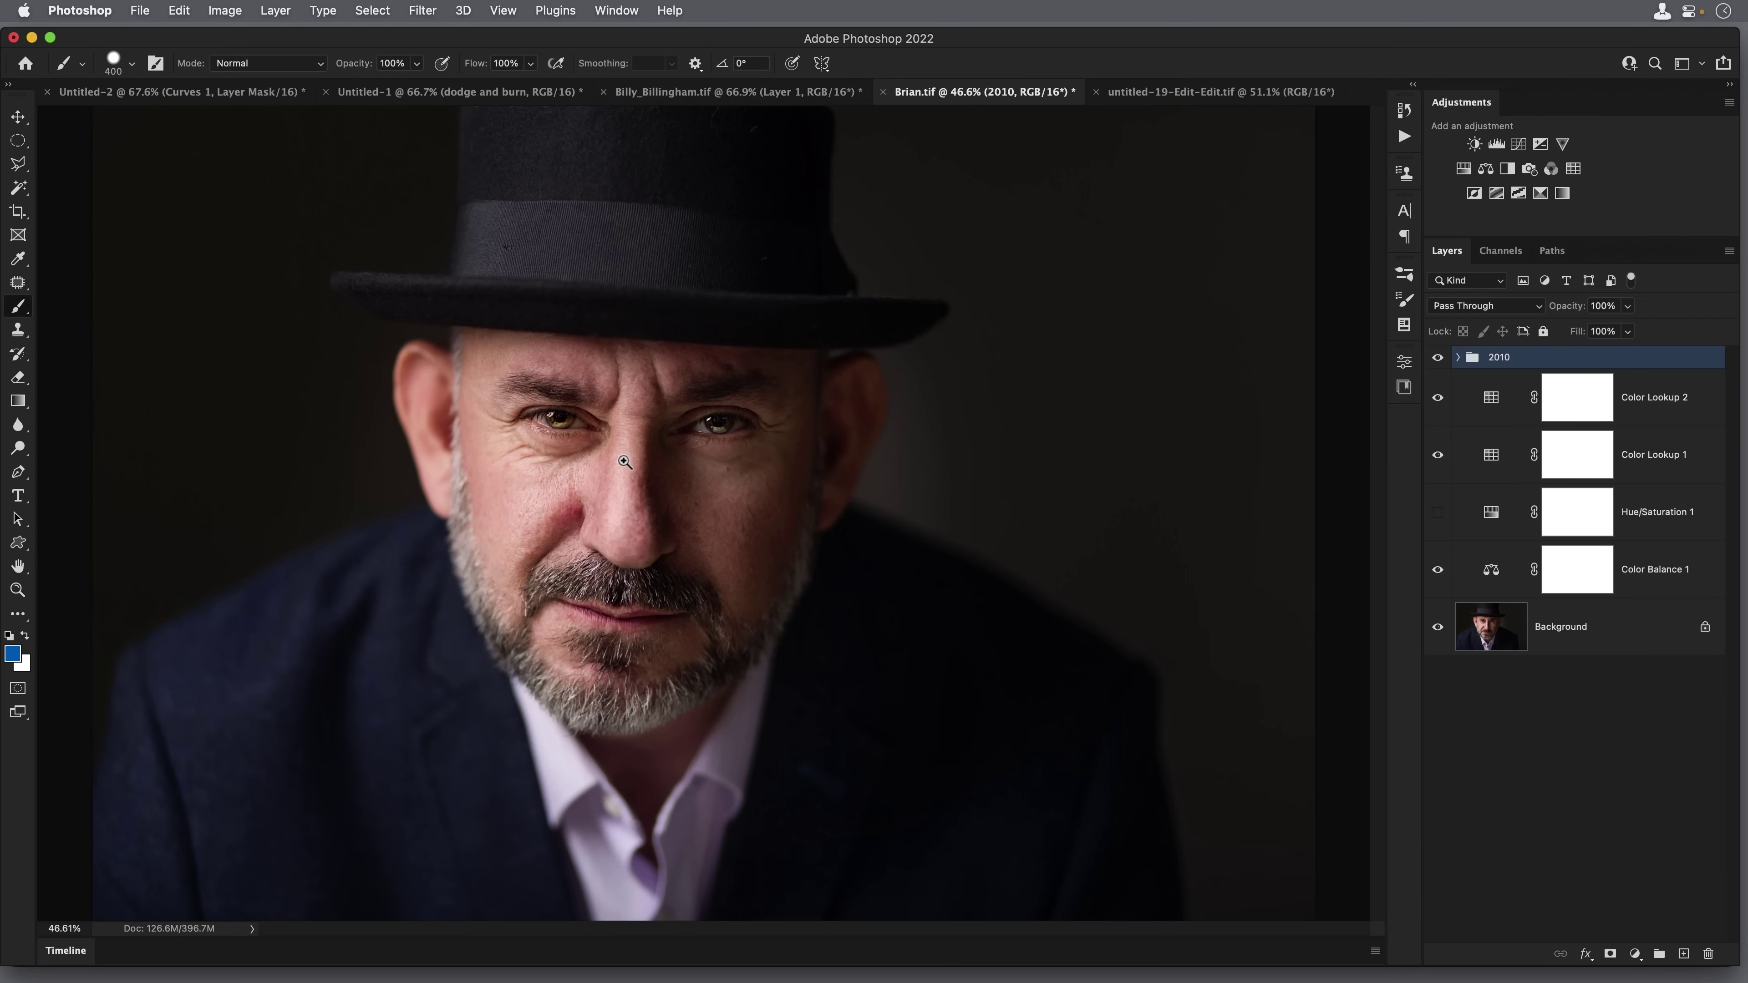
Zoom in on the face and toggle the 2010 group repeatedly to compare, leaving it visible
drag(624, 462, 683, 468)
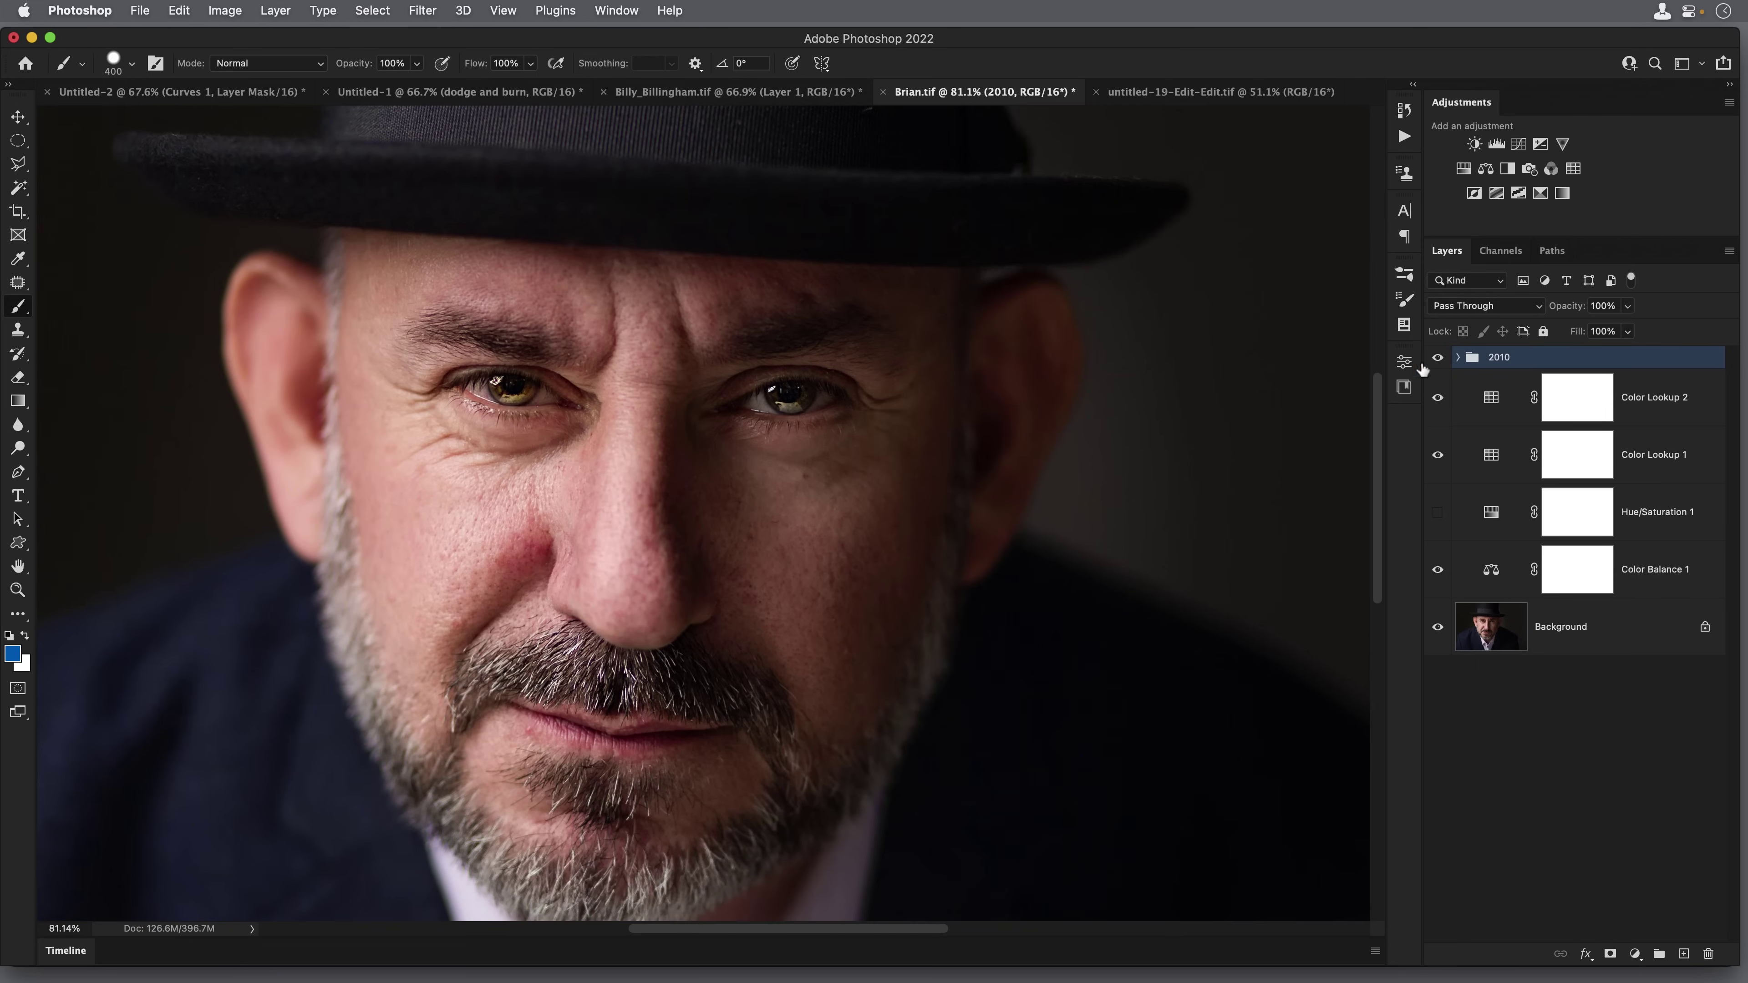
click(1437, 358)
click(1437, 359)
click(1437, 359)
key(v)
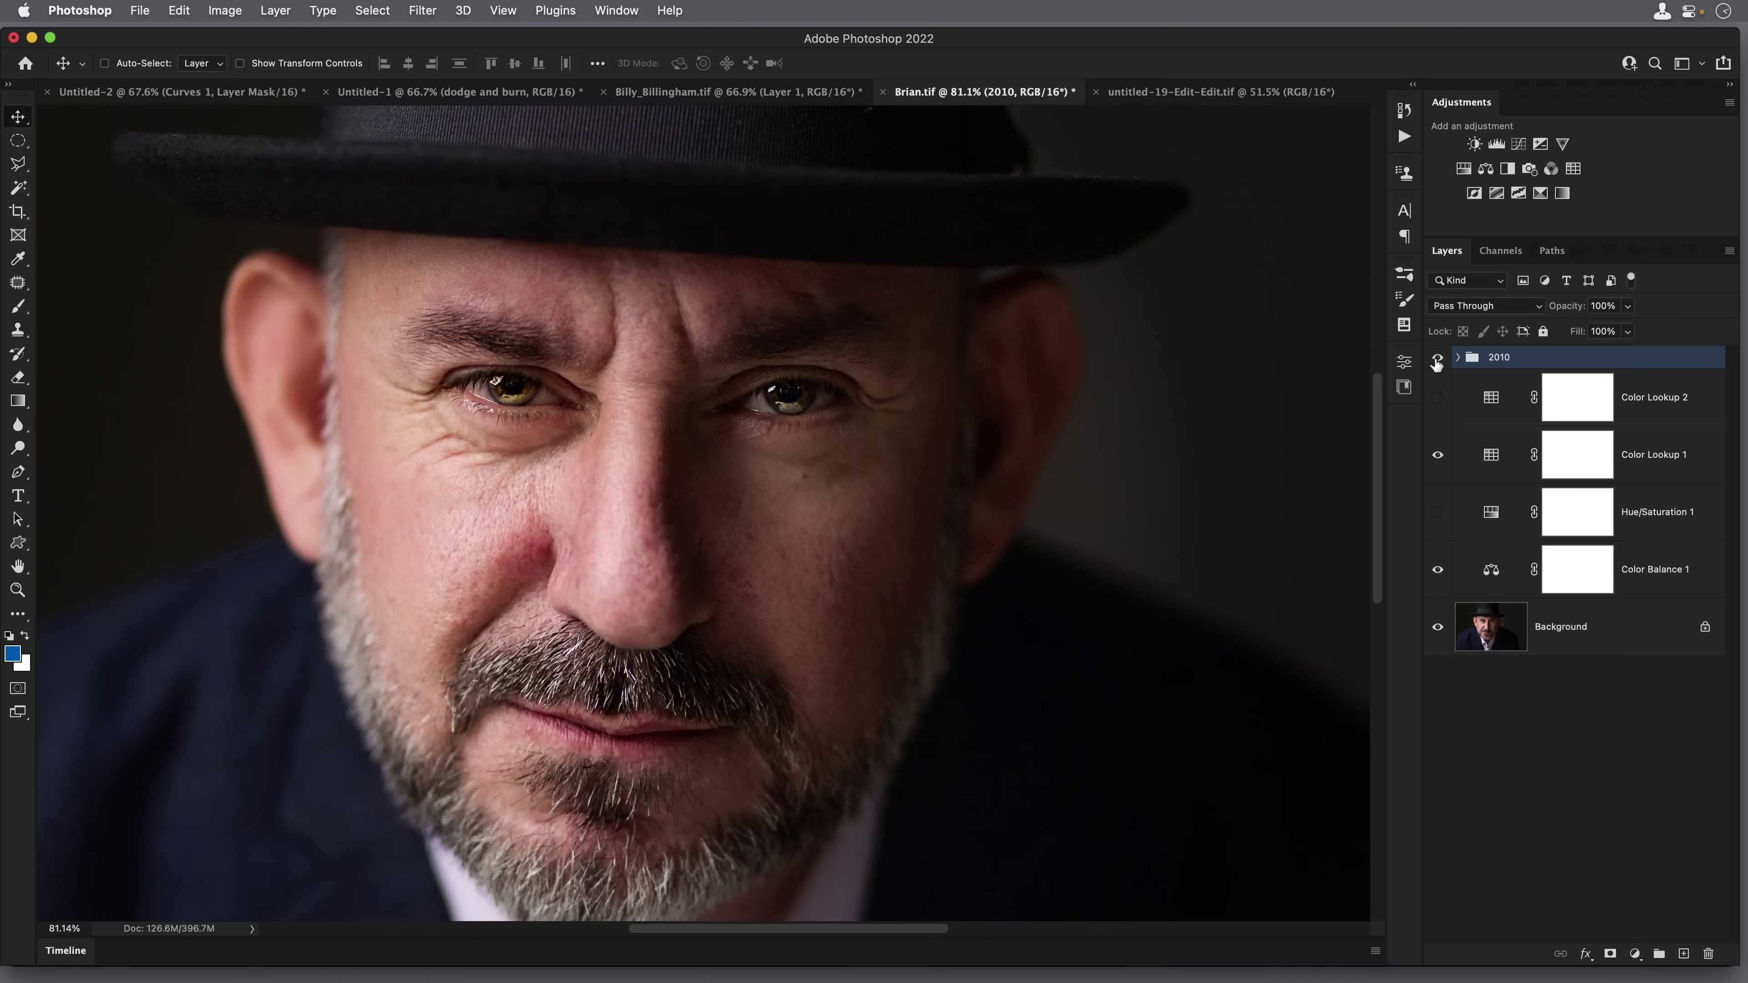
click(1437, 359)
click(1437, 359)
click(1438, 359)
click(1438, 358)
click(1437, 358)
click(1437, 358)
click(1438, 358)
click(1437, 358)
click(1437, 358)
click(1438, 358)
Bring the untitled-19-Edit-Edit.tif document to the front
click(1207, 90)
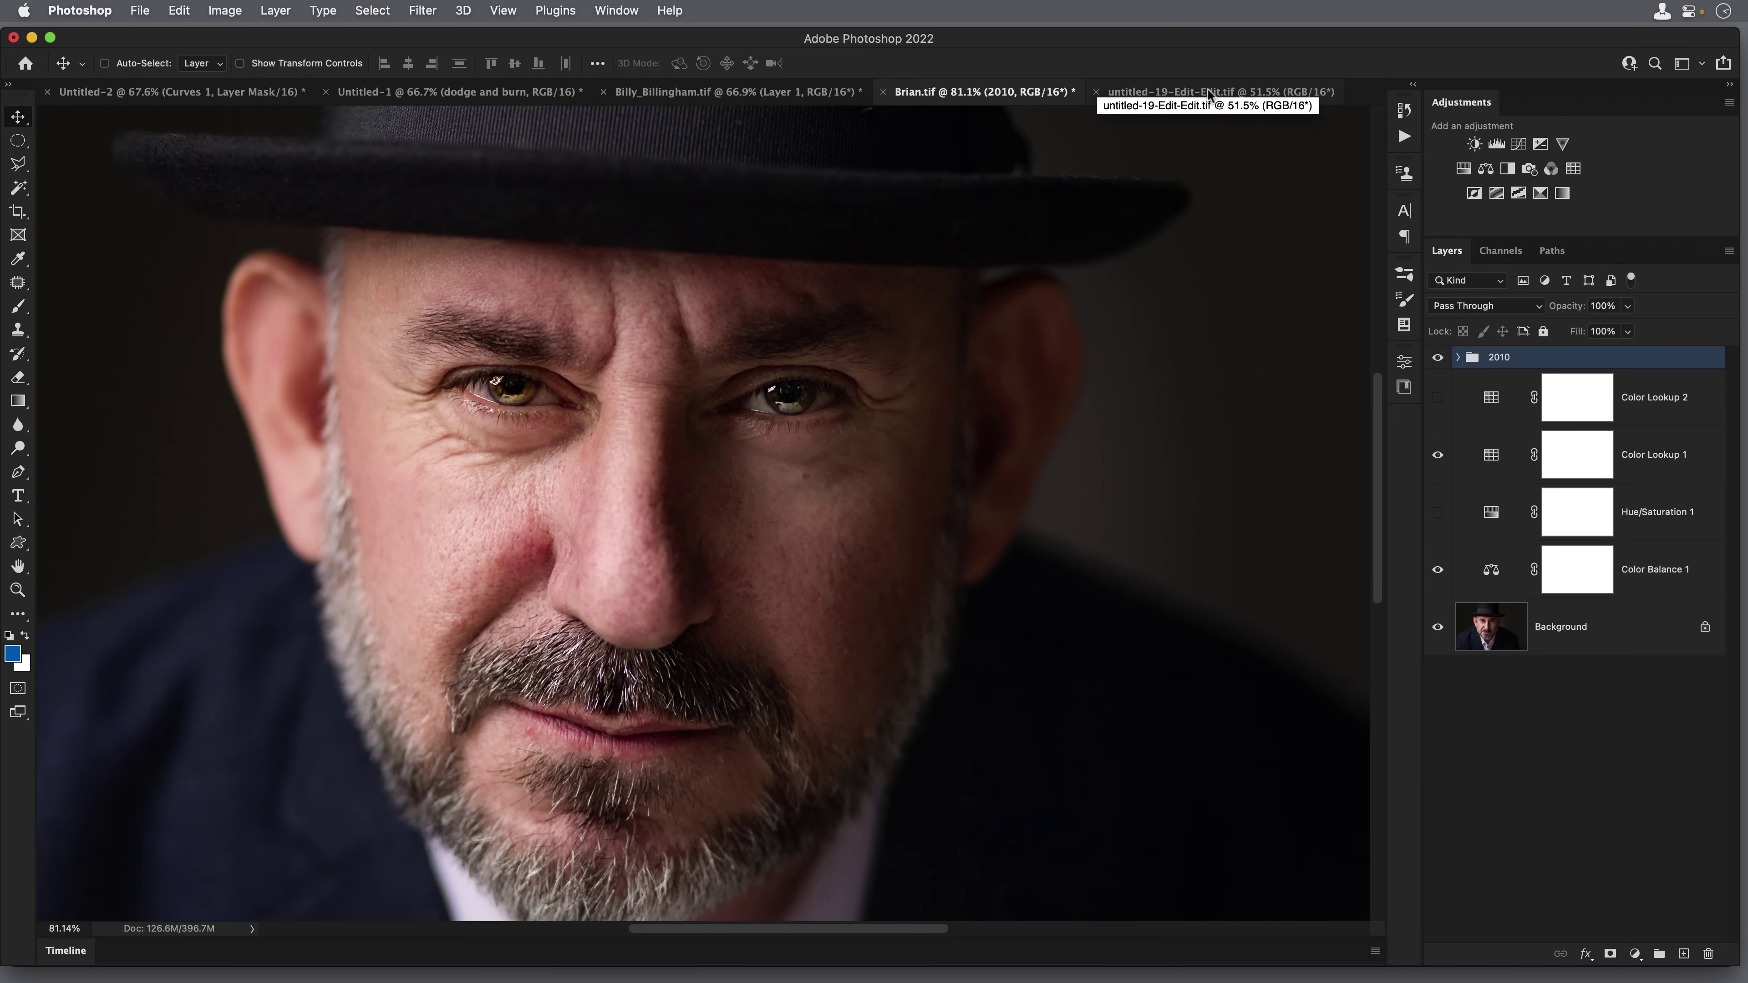